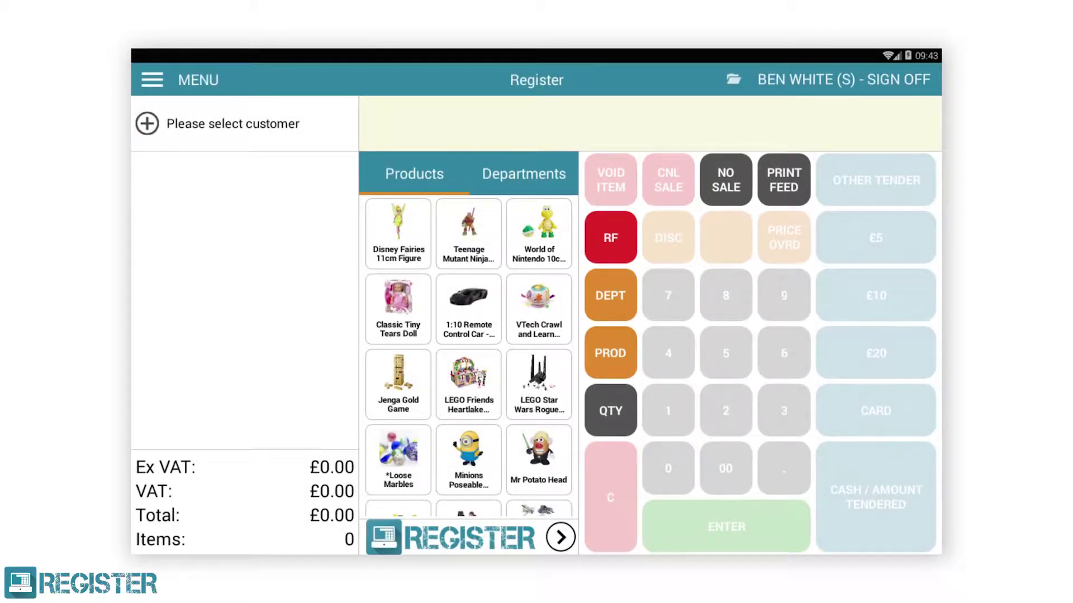
Step: Ring up the Disney Fairies, Ninja Turtles and World of Nintendo figures, then clear the line selection
{"action": "left_click", "coordinate": [391, 241]}
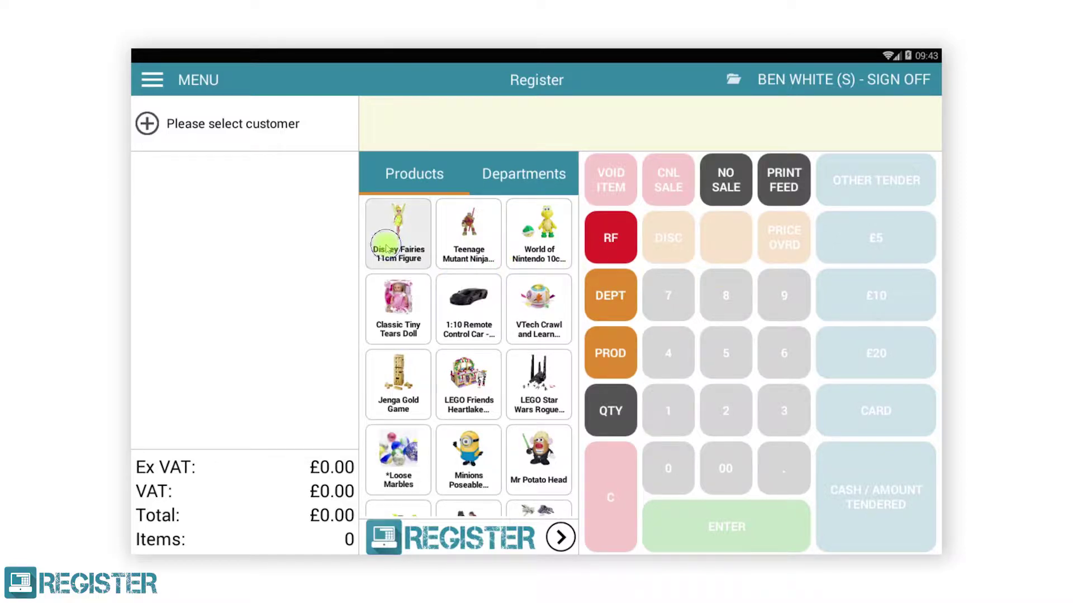
{"action": "left_click", "coordinate": [464, 246]}
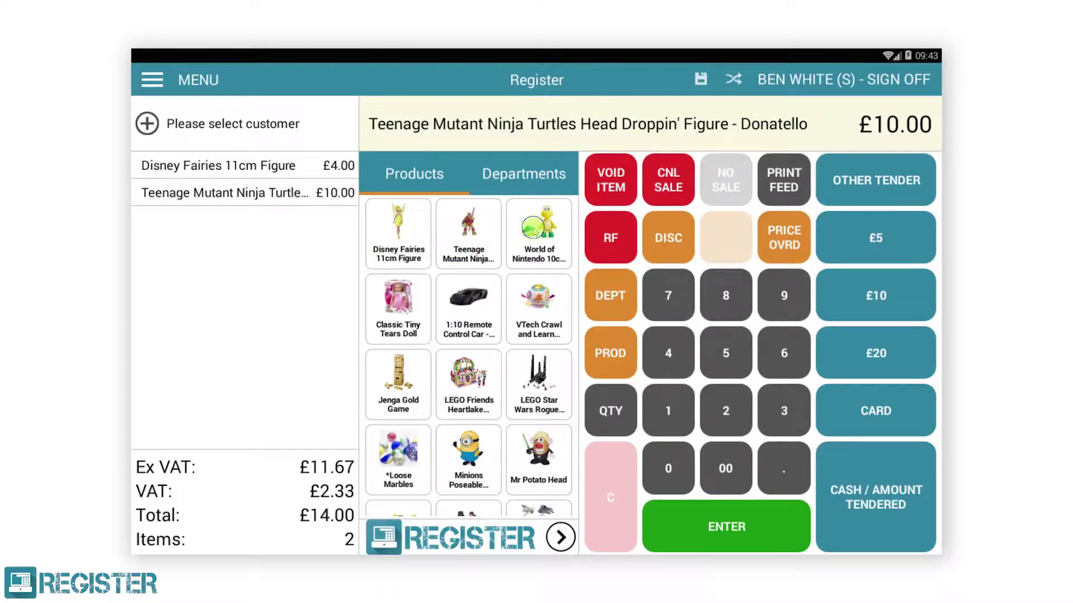
{"action": "left_click", "coordinate": [533, 230]}
{"action": "left_click", "coordinate": [334, 166]}
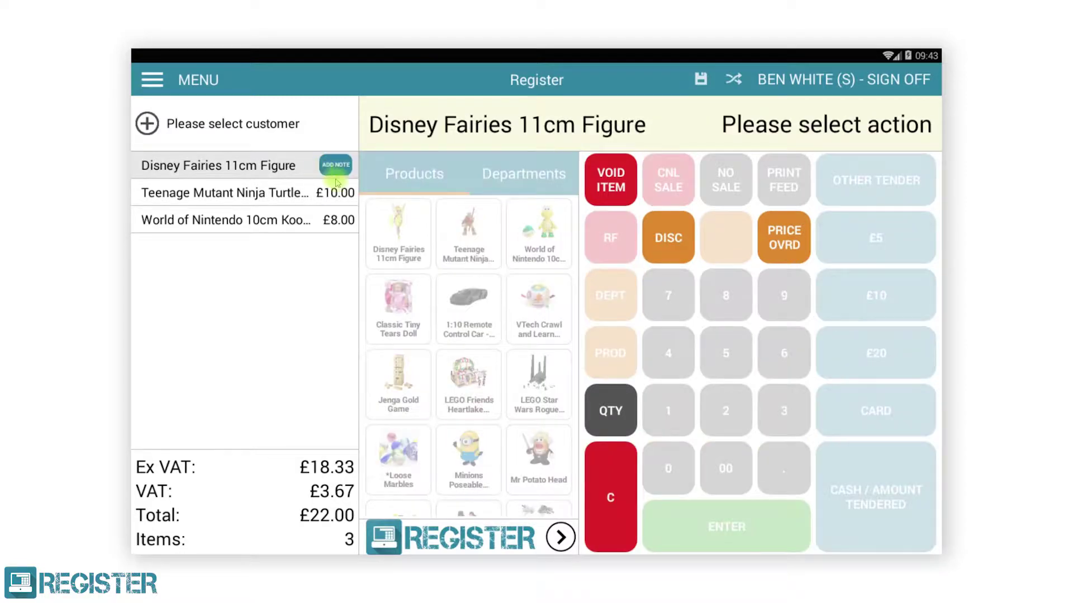
{"action": "left_click", "coordinate": [610, 505]}
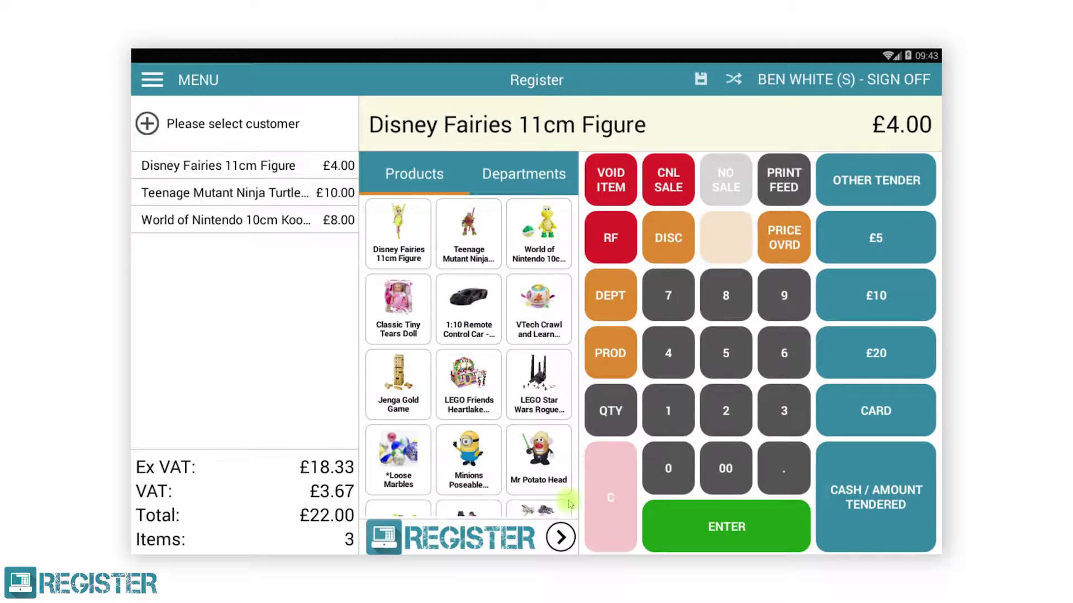
Step: Void the Teenage Mutant Ninja Turtles and World of Nintendo lines, leaving Disney Fairies at £4.00
{"action": "left_click", "coordinate": [286, 194]}
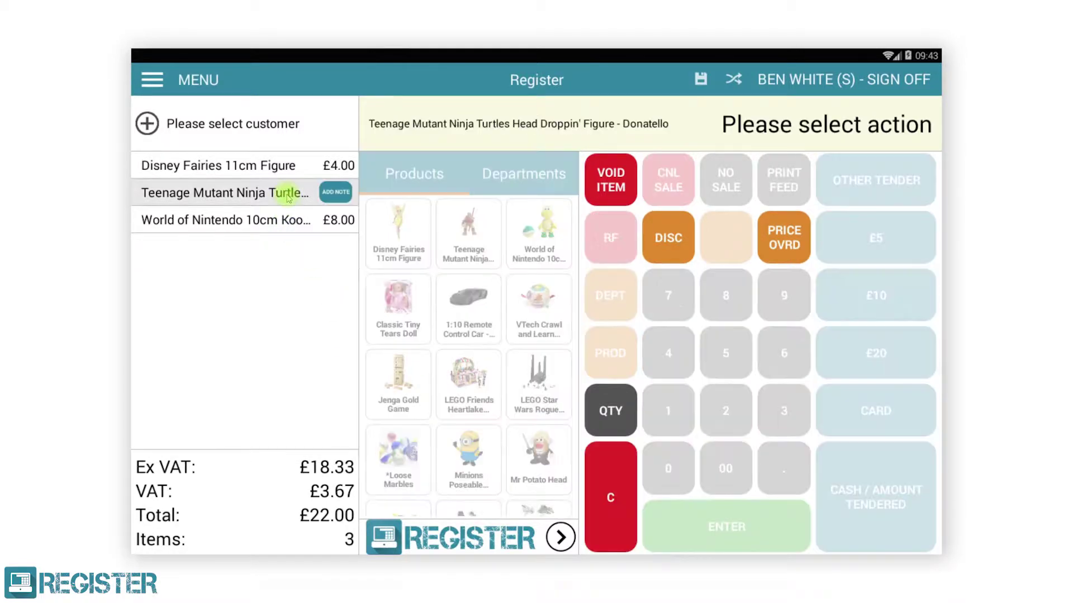
{"action": "left_click", "coordinate": [606, 185]}
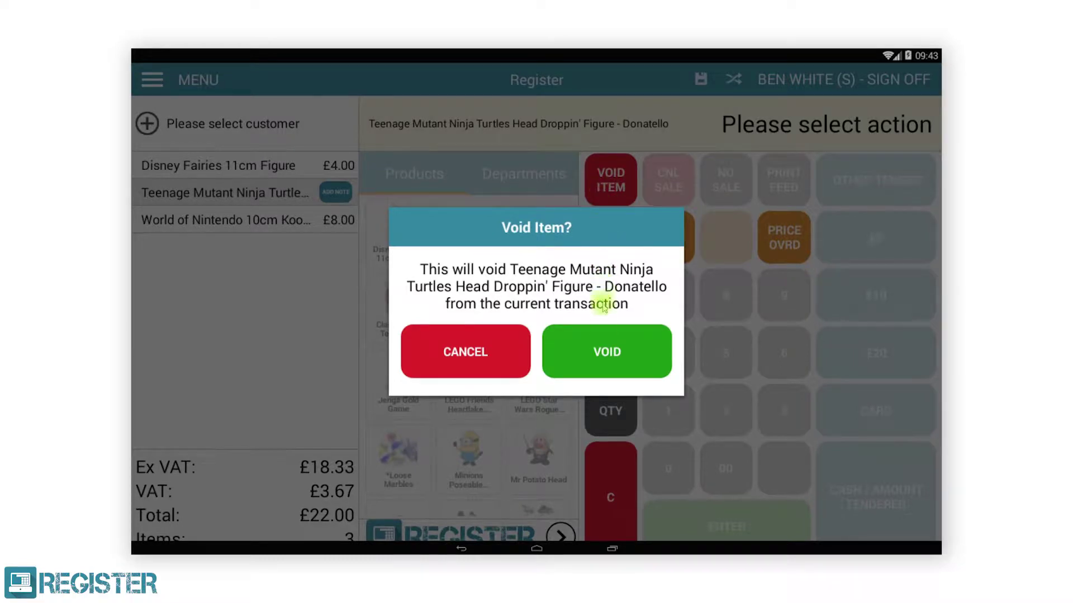
{"action": "left_click", "coordinate": [601, 351]}
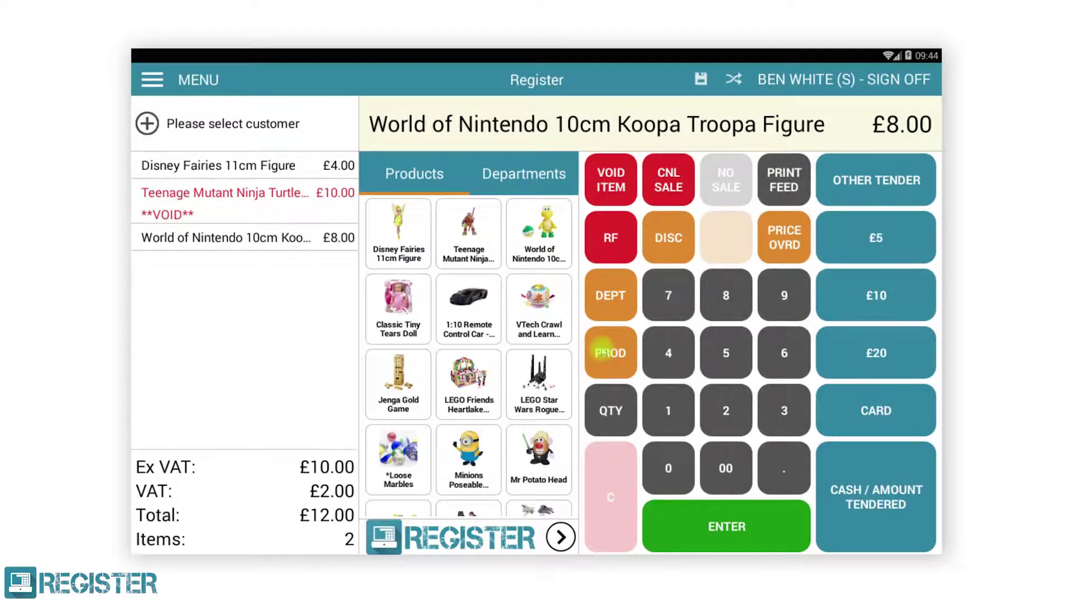
{"action": "left_click", "coordinate": [625, 190]}
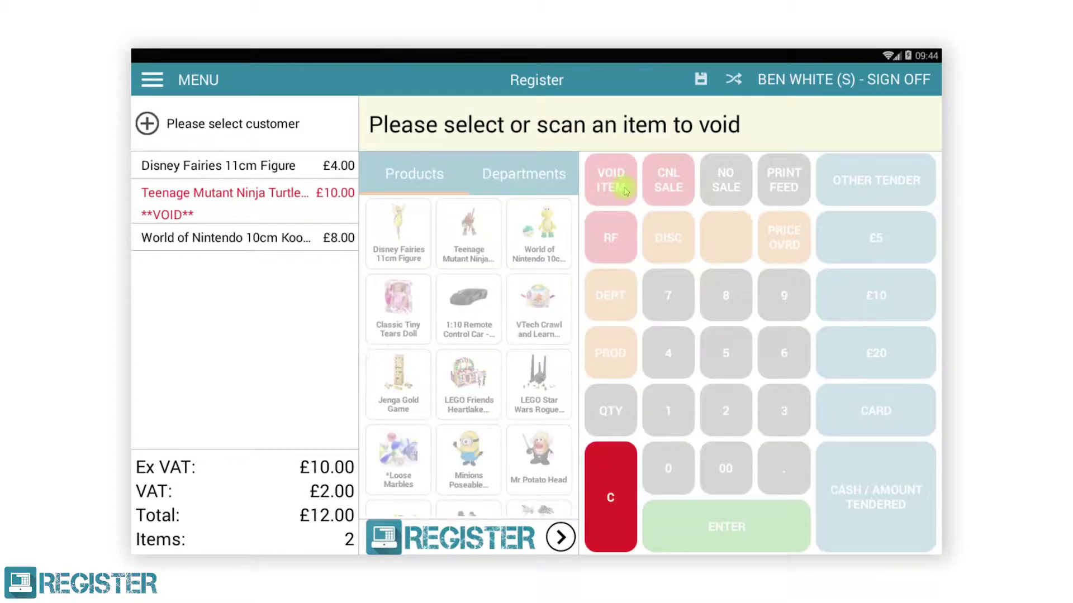
{"action": "left_click", "coordinate": [305, 245]}
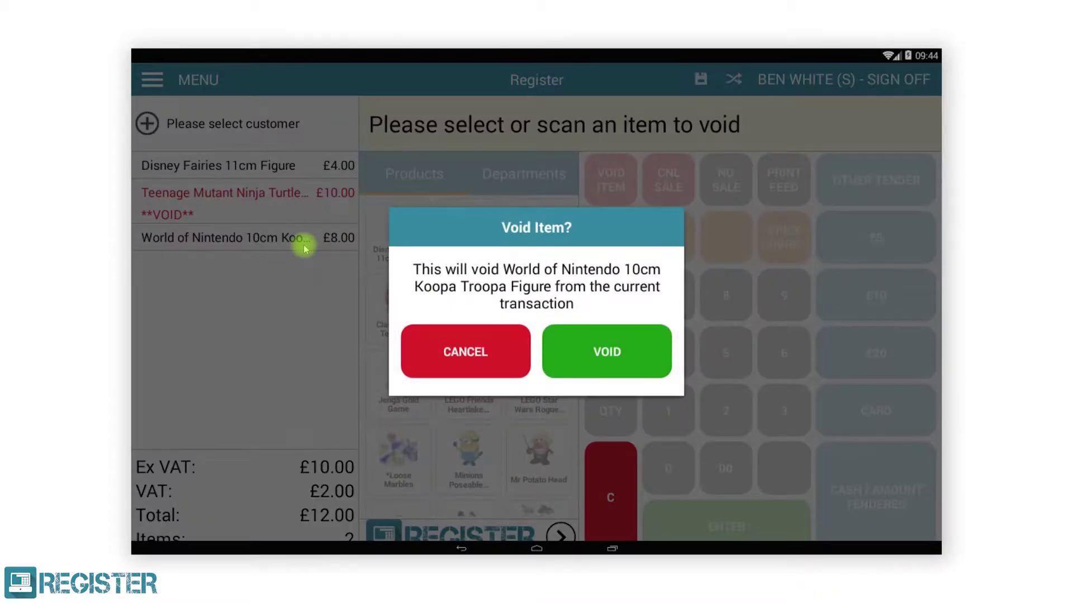
{"action": "left_click", "coordinate": [566, 359]}
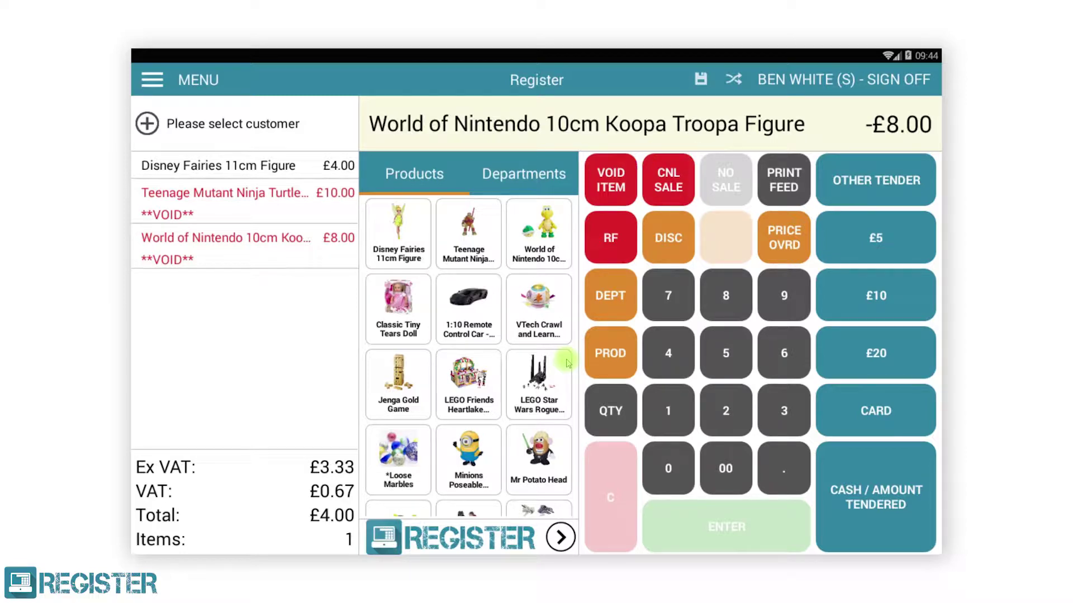
Step: Cancel the sale to empty the basket at £0.00, then open the drawer with No Sale
{"action": "left_click", "coordinate": [666, 186]}
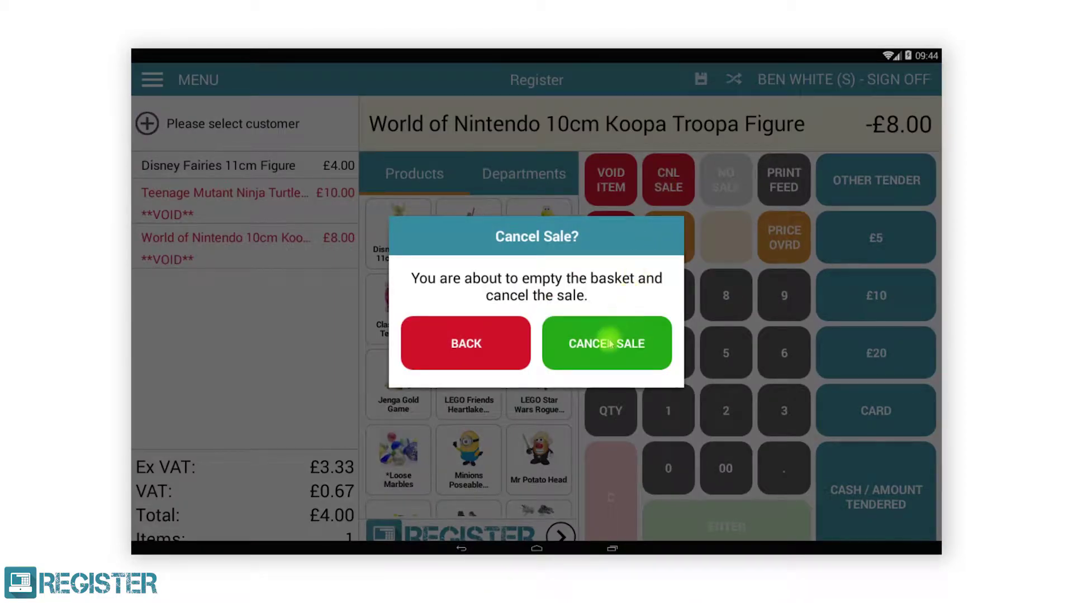
{"action": "left_click", "coordinate": [609, 343]}
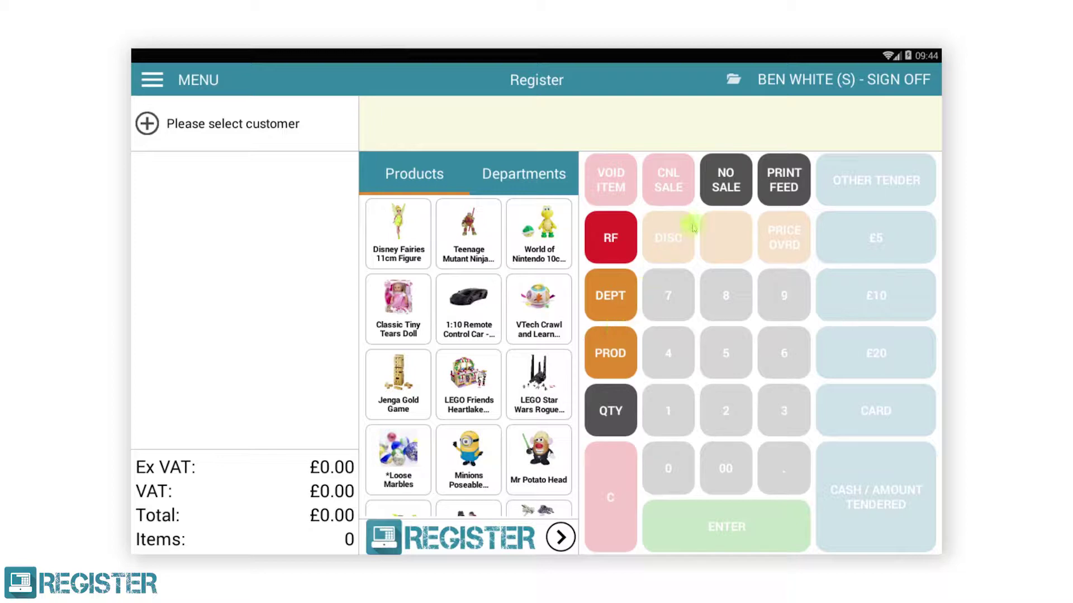
{"action": "left_click", "coordinate": [735, 182]}
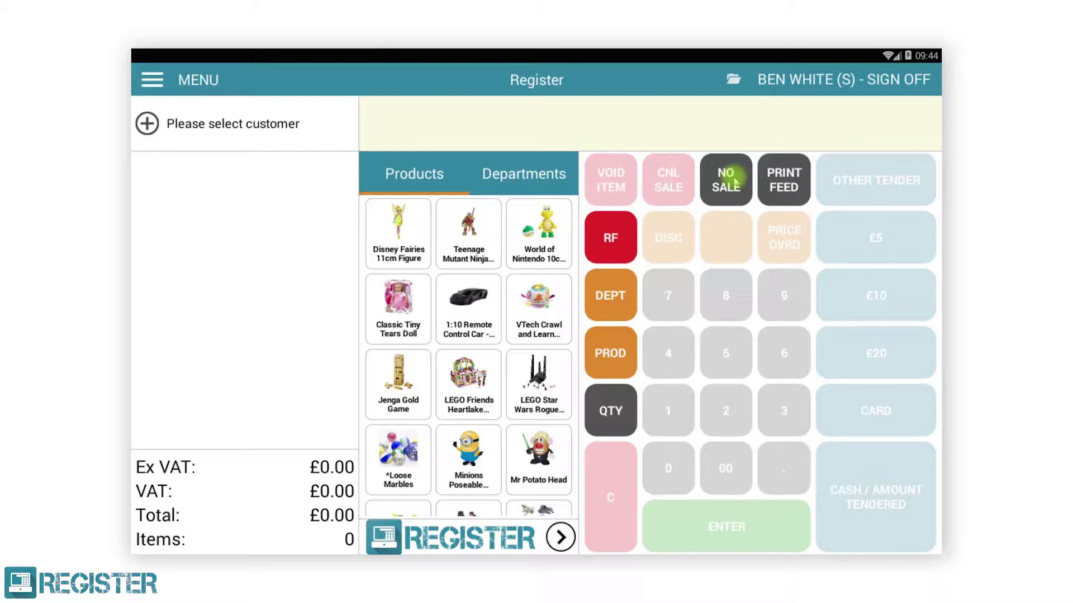
{"action": "left_click", "coordinate": [778, 188]}
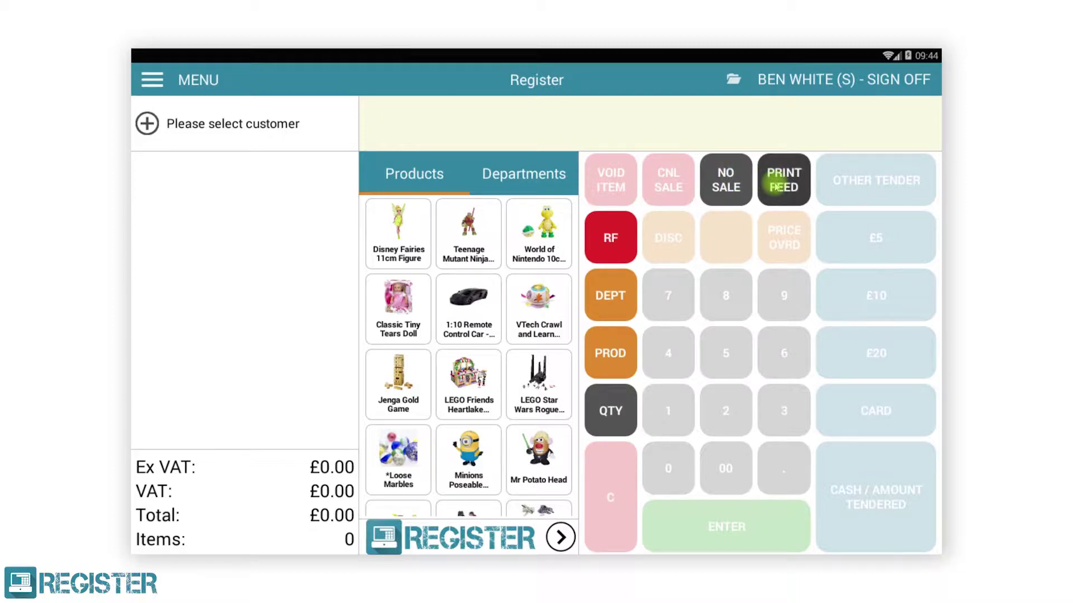
{"action": "left_click", "coordinate": [778, 187]}
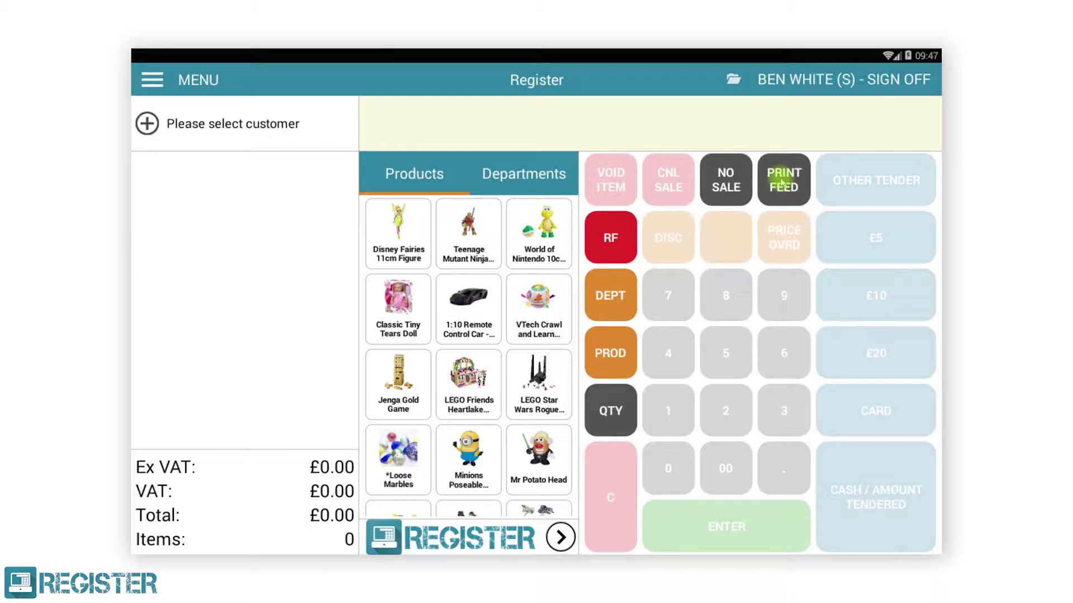
Step: Do a manual refund of the Disney Fairies 11cm Figure, paying £4.00 back in cash
{"action": "left_click", "coordinate": [611, 244]}
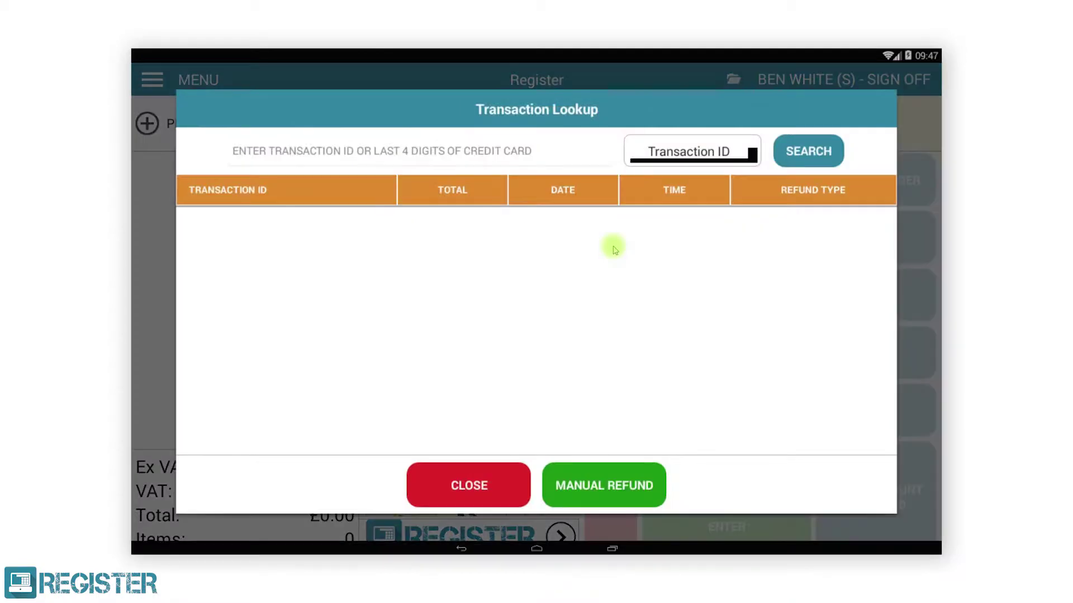
{"action": "left_click", "coordinate": [616, 479]}
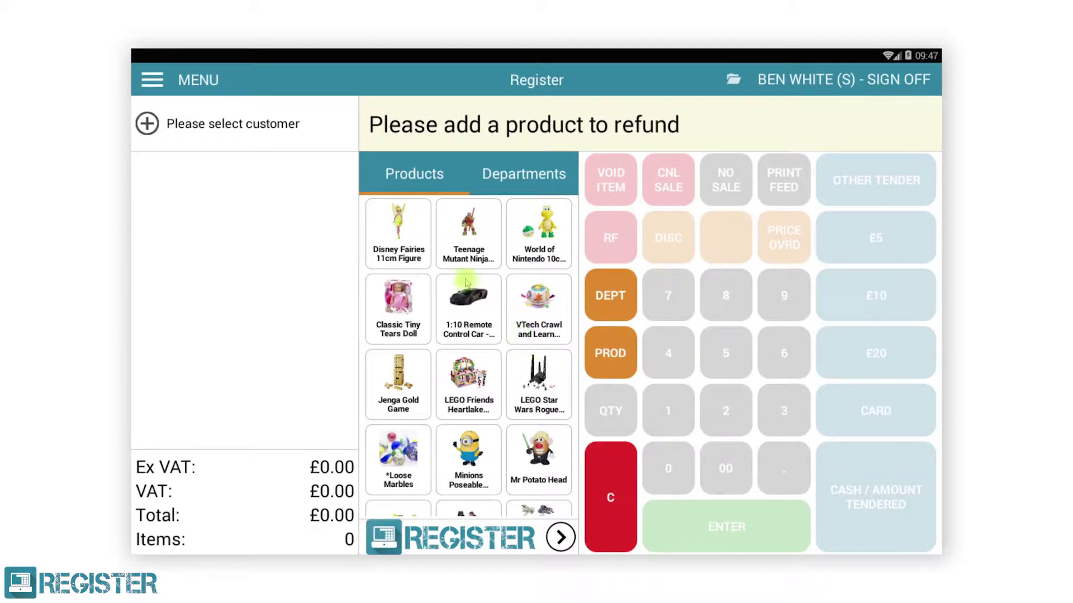
{"action": "left_click", "coordinate": [411, 227]}
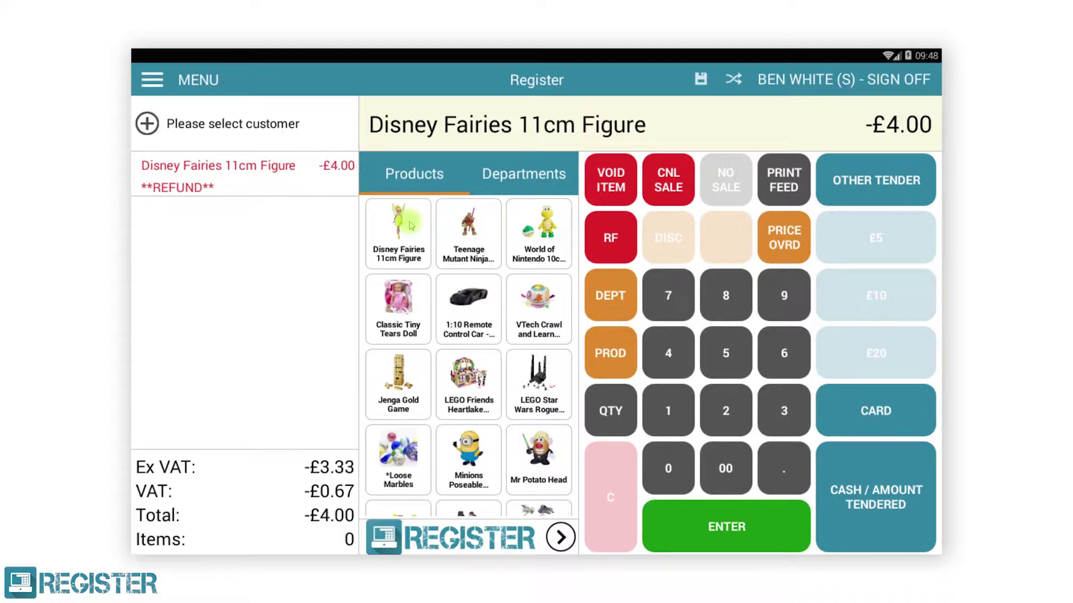
{"action": "left_click", "coordinate": [886, 511]}
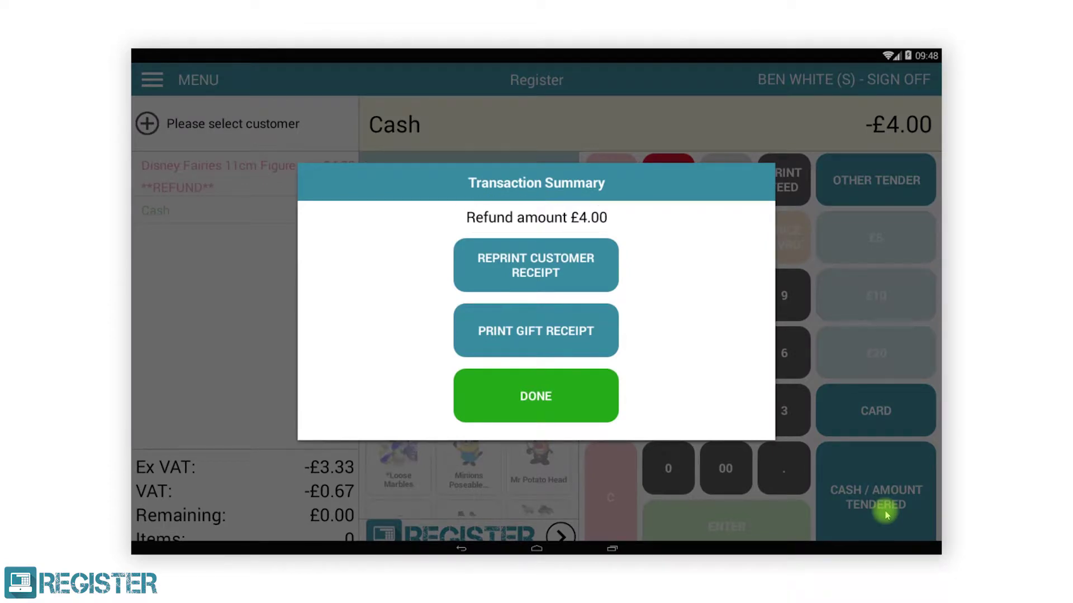
{"action": "left_click", "coordinate": [534, 399]}
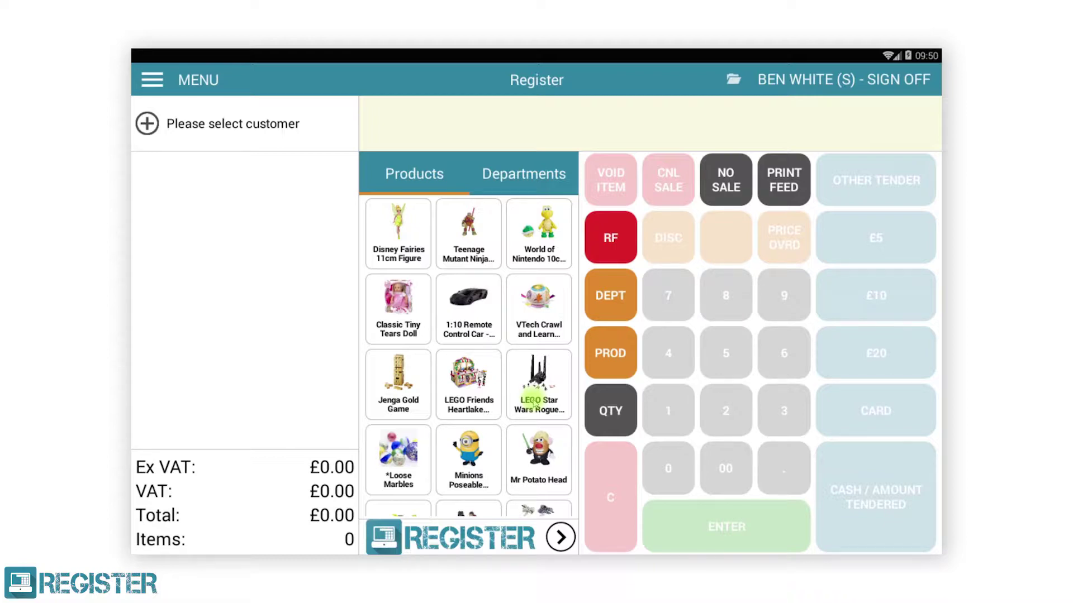
Step: Look up the earlier transaction by its ID and fully refund the £4.00 Minions Stuart figure in cash
{"action": "left_click", "coordinate": [621, 240]}
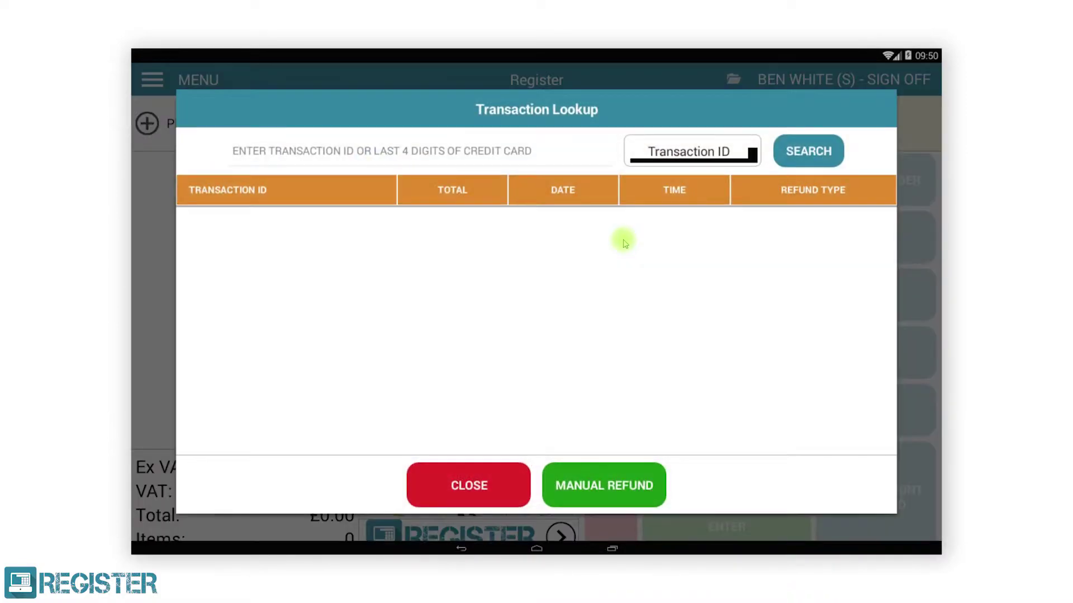
{"action": "left_click", "coordinate": [237, 155]}
{"action": "type", "text": "17"}
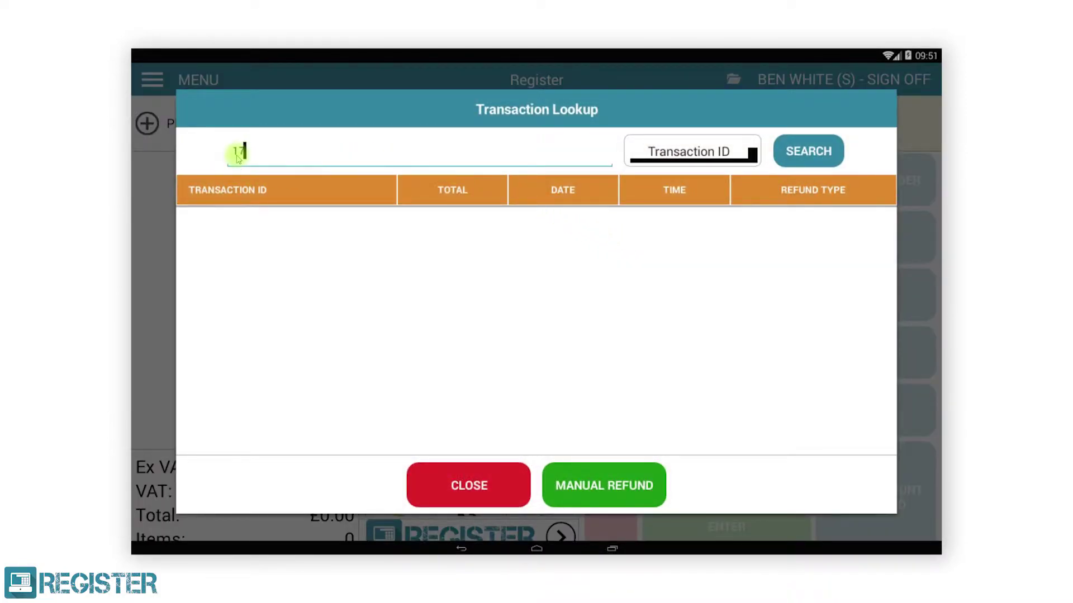
{"action": "type", "text": "1005092454484"}
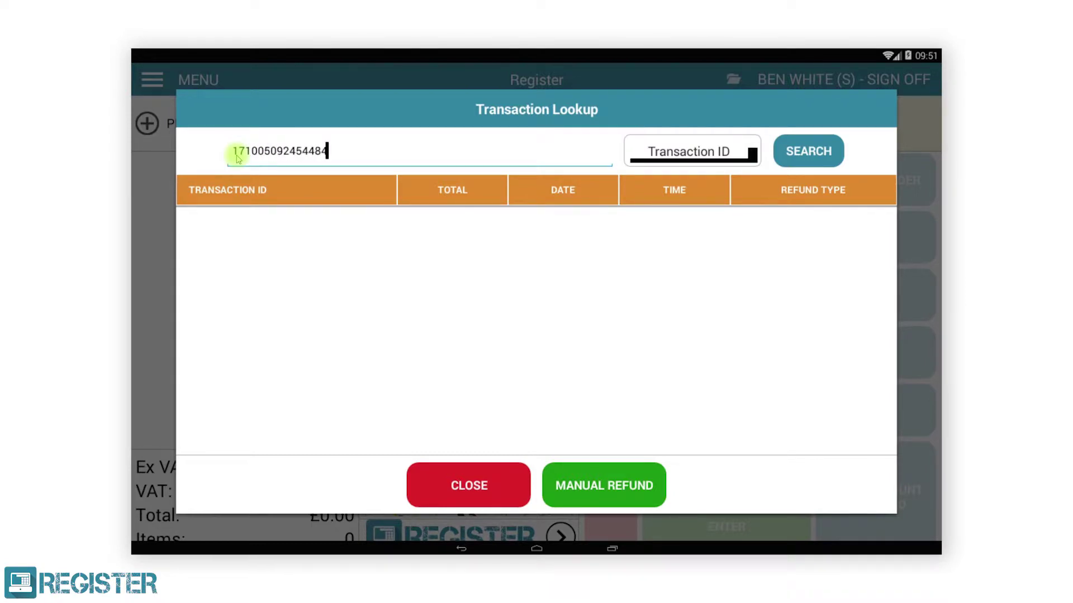
{"action": "type", "text": "00010814"}
{"action": "left_click", "coordinate": [808, 152]}
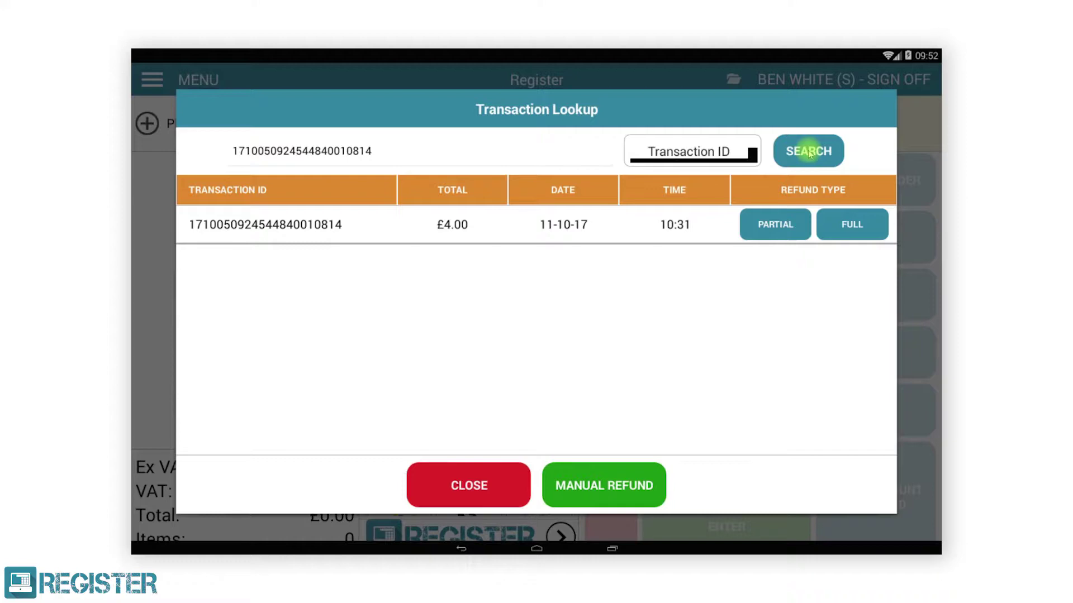
{"action": "left_click", "coordinate": [845, 225]}
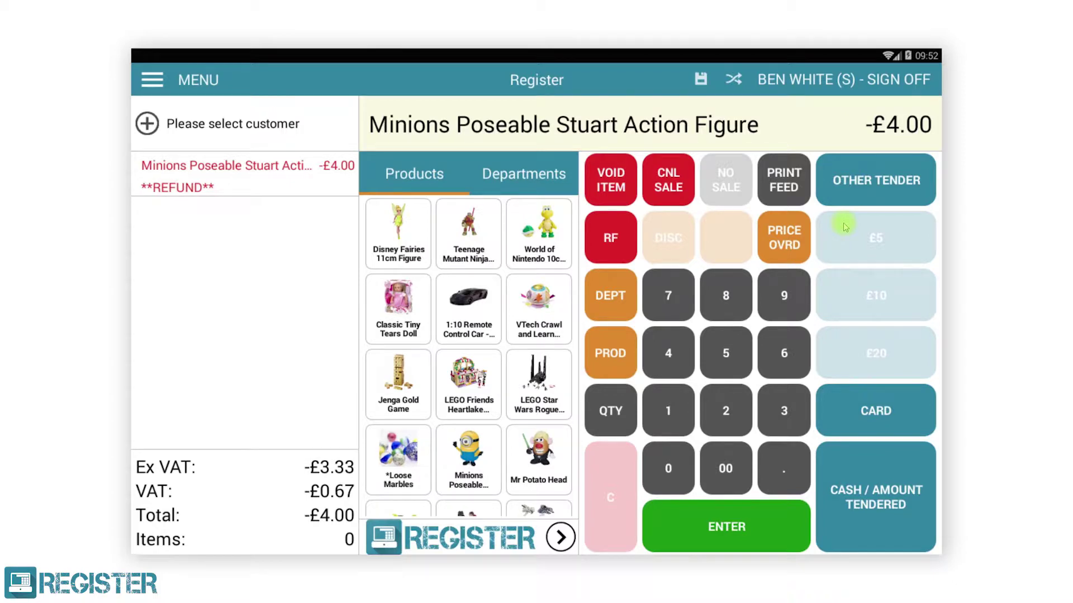
{"action": "left_click", "coordinate": [869, 491]}
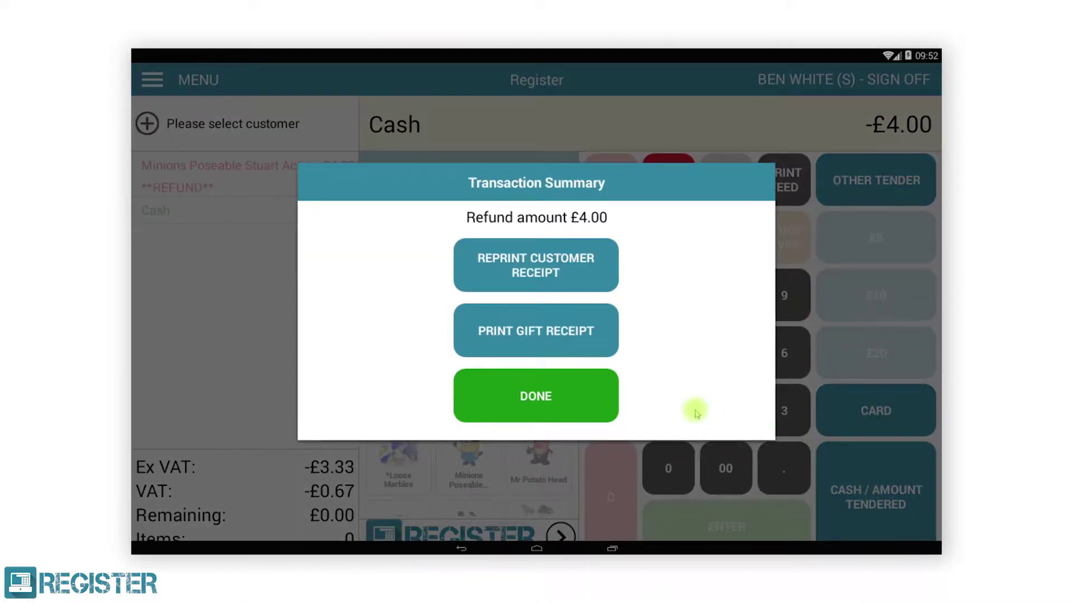
{"action": "left_click", "coordinate": [538, 397]}
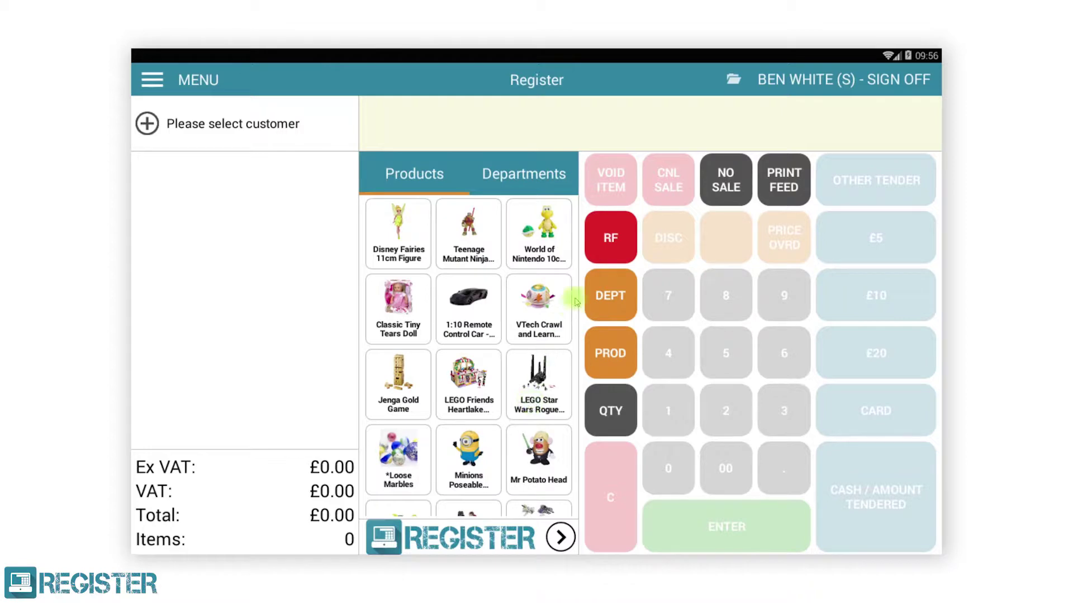
Step: List recent transactions and start a partial refund of the £24.00 transaction
{"action": "left_click", "coordinate": [602, 251]}
{"action": "left_click", "coordinate": [793, 151]}
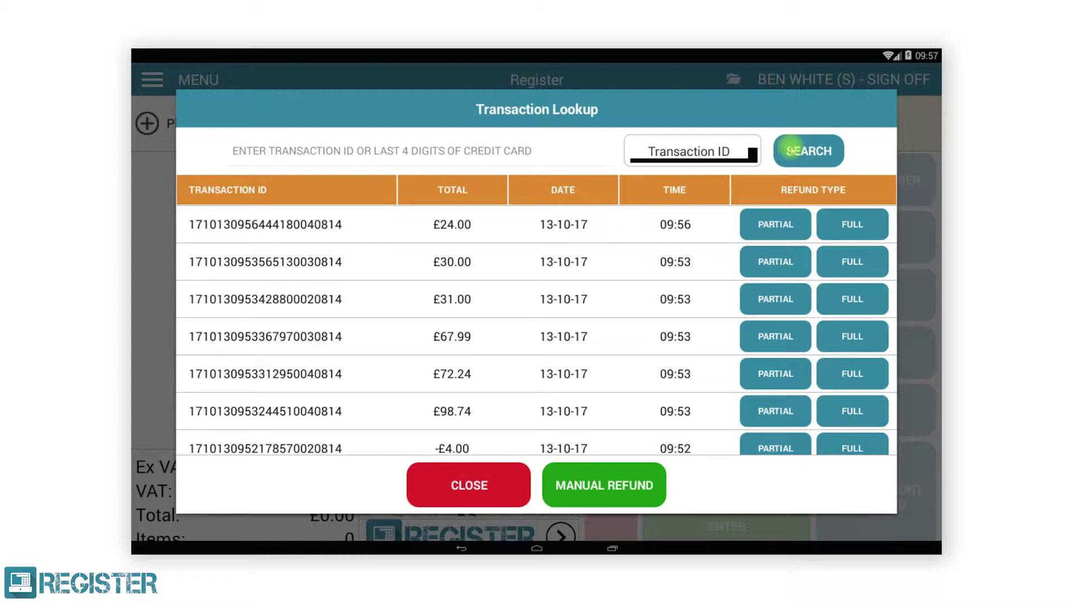
{"action": "left_click", "coordinate": [778, 229]}
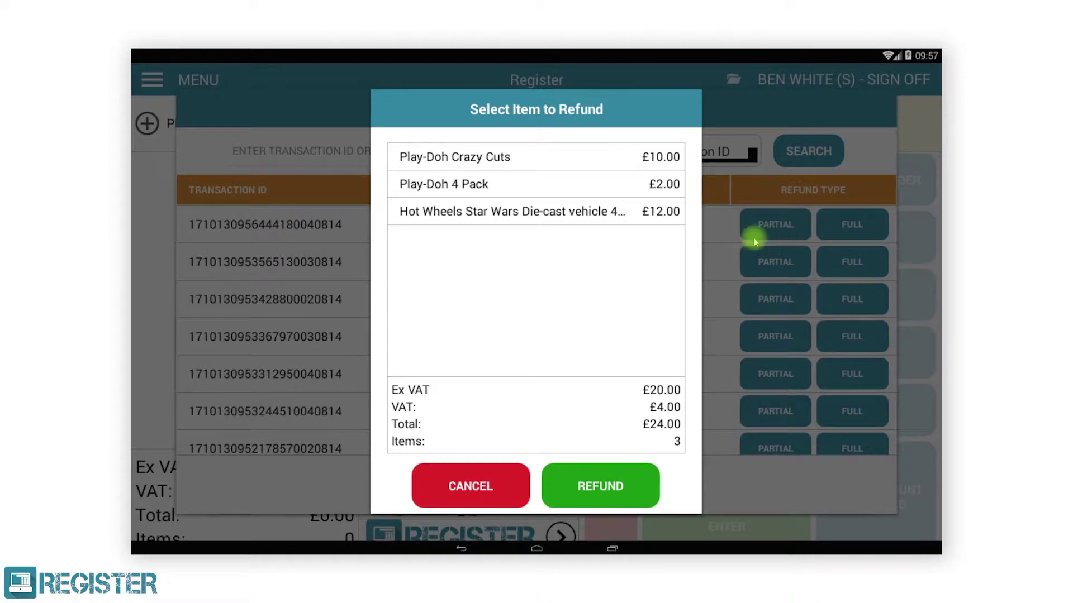
Step: Refund the Play-Doh 4 Pack and Play-Doh Crazy Cuts for £12.00 in cash
{"action": "left_click", "coordinate": [488, 184]}
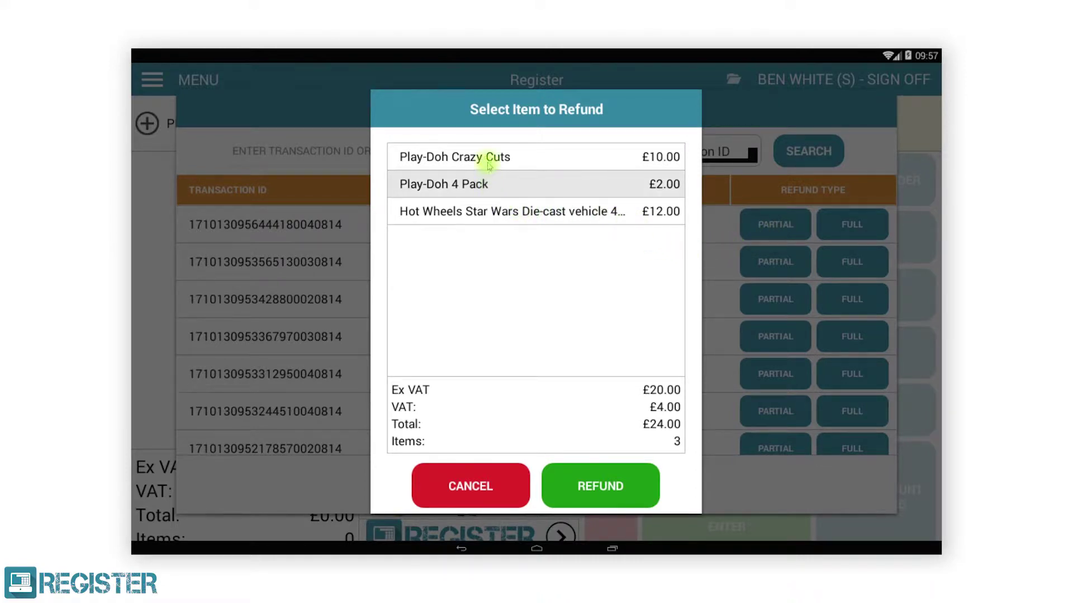
{"action": "left_click", "coordinate": [487, 159]}
{"action": "left_click", "coordinate": [611, 484]}
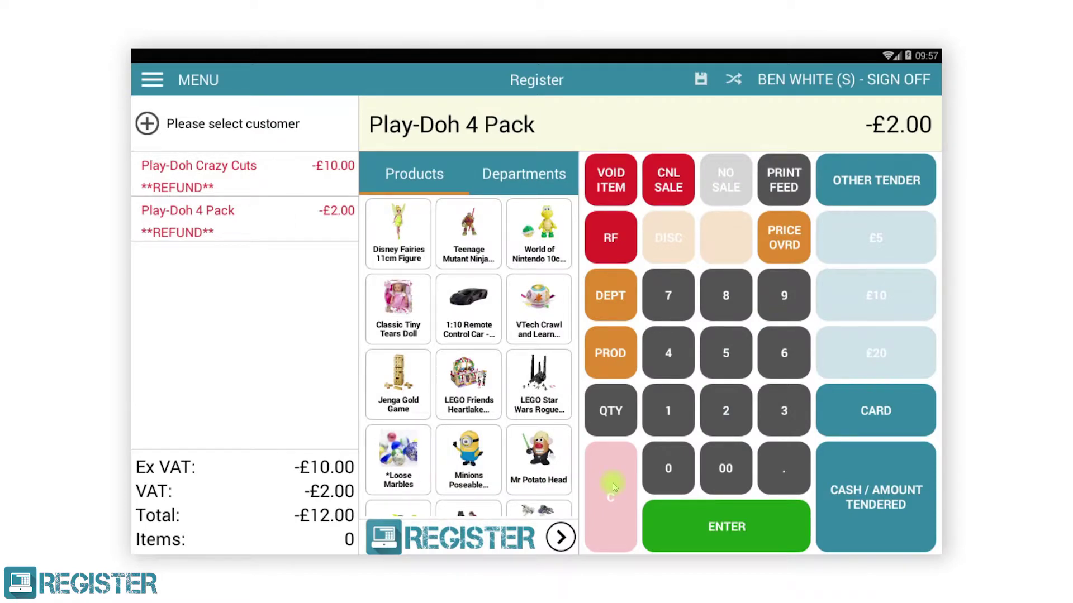
{"action": "left_click", "coordinate": [845, 483]}
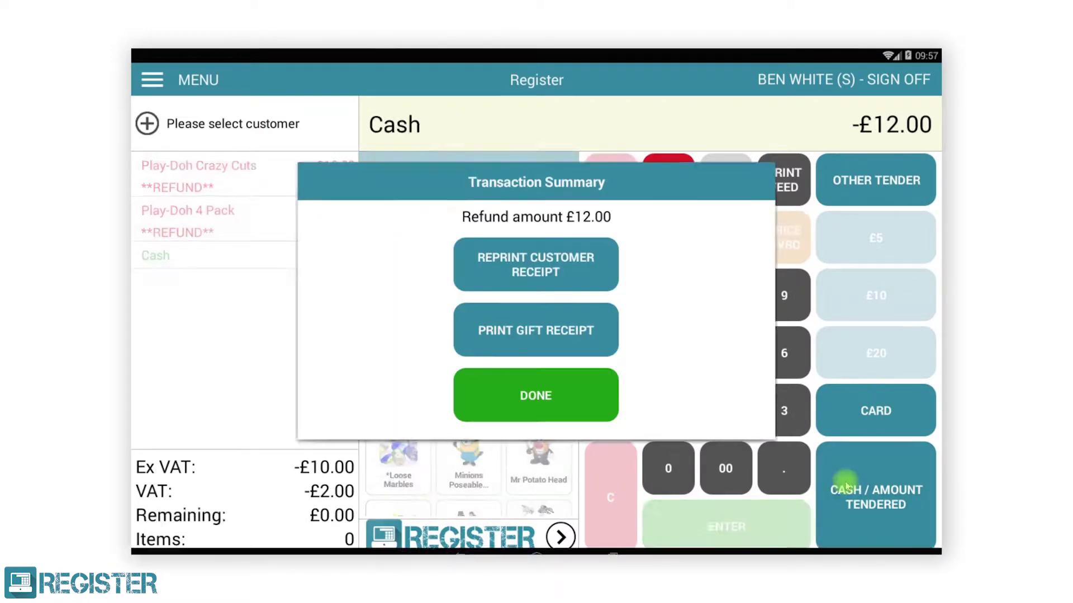
{"action": "left_click", "coordinate": [534, 398]}
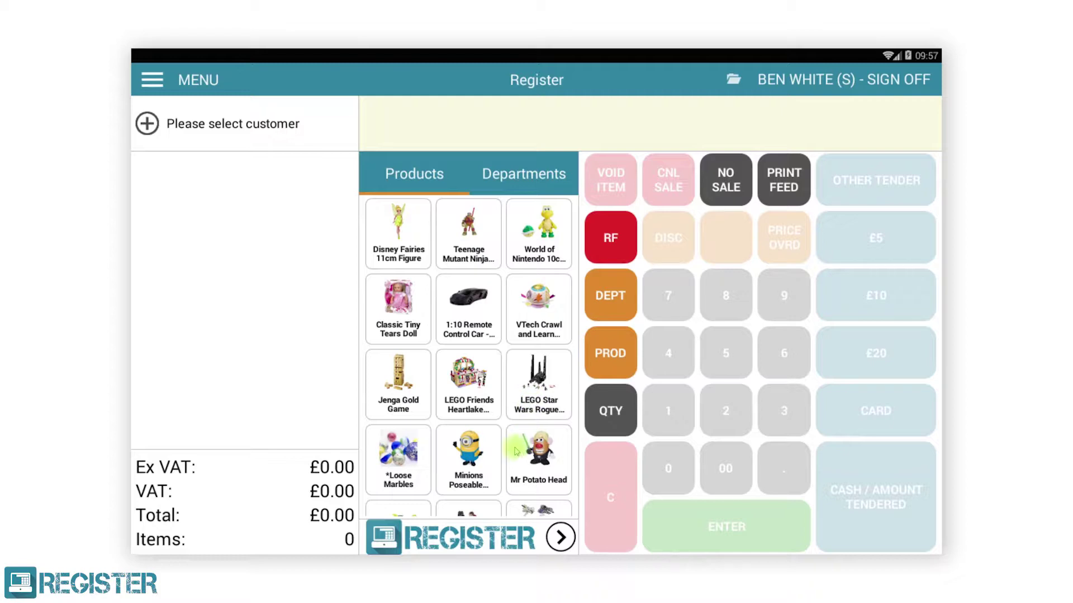
Step: Add Jenga Gold Game, the 1:10 Remote Control Car and the Koopa Troopa figure to the sale
{"action": "left_click", "coordinate": [401, 394]}
{"action": "left_click", "coordinate": [458, 334]}
{"action": "left_click", "coordinate": [556, 251]}
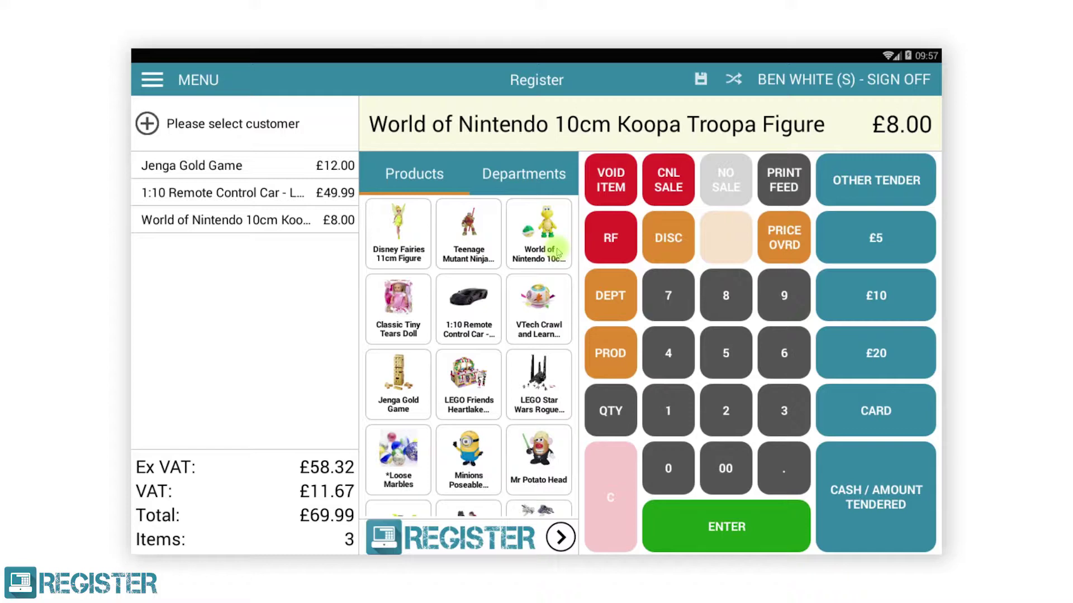
Step: Select the Jenga and remote control car lines and bring up their item discount options
{"action": "left_click", "coordinate": [279, 192]}
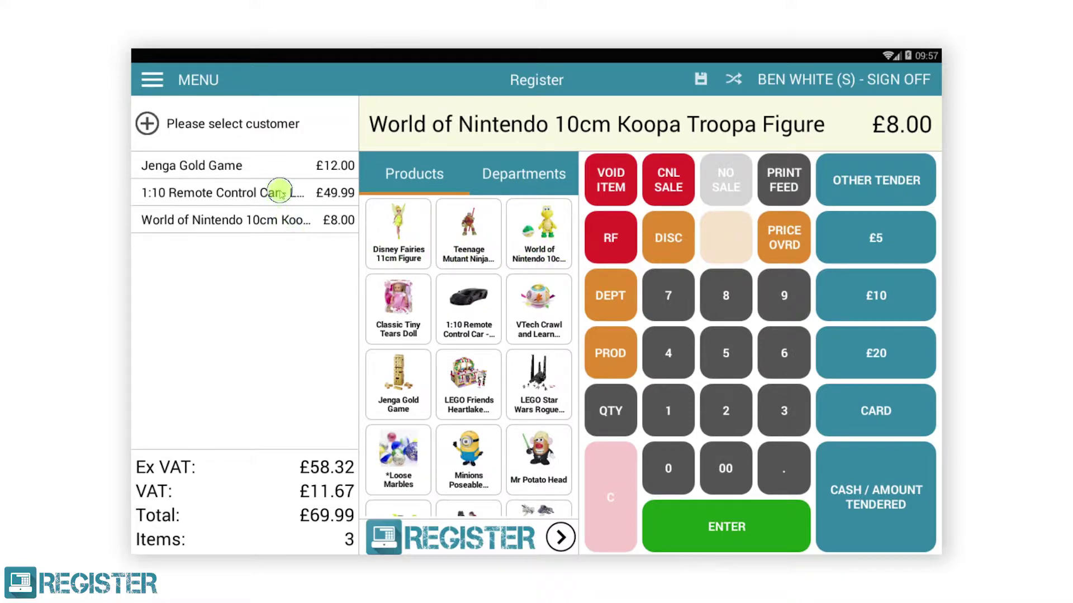
{"action": "left_click", "coordinate": [279, 173]}
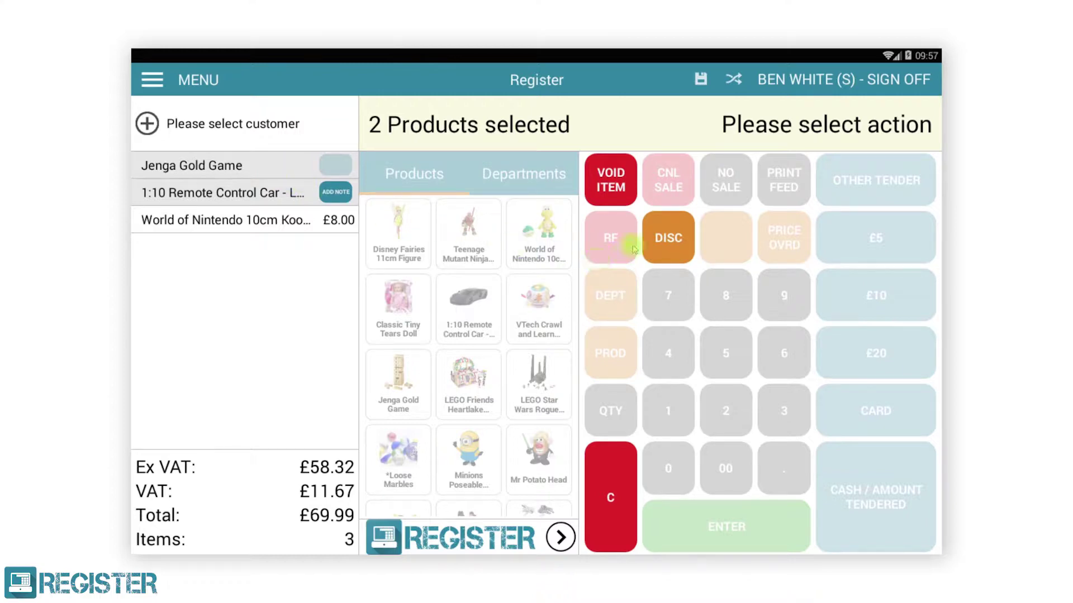
{"action": "left_click", "coordinate": [657, 242]}
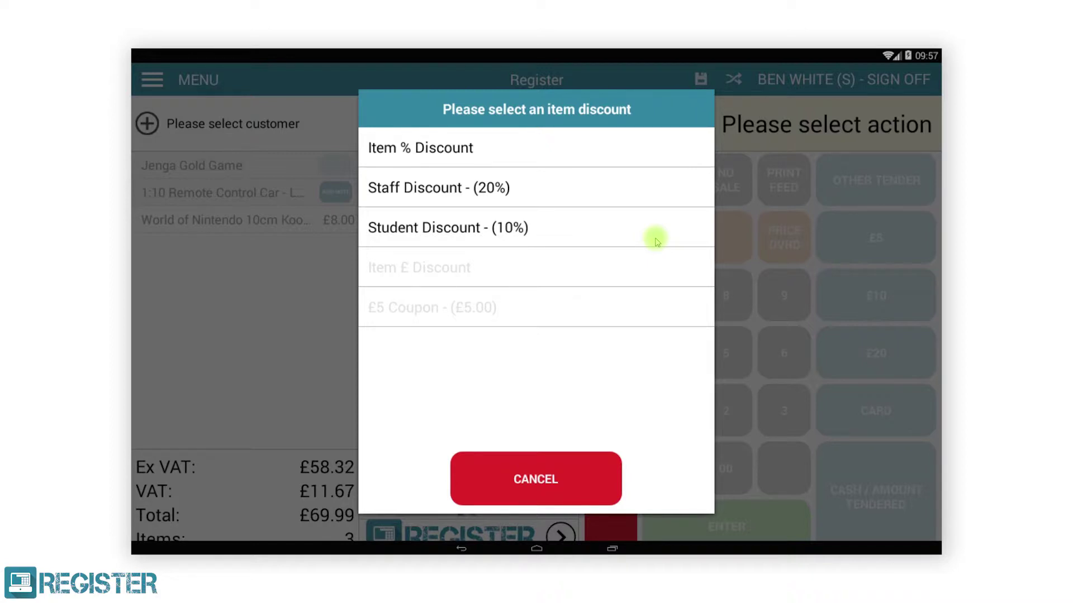
Step: Apply a 25% item discount to Jenga and the RC car, bringing the total to £54.49
{"action": "left_click", "coordinate": [455, 150]}
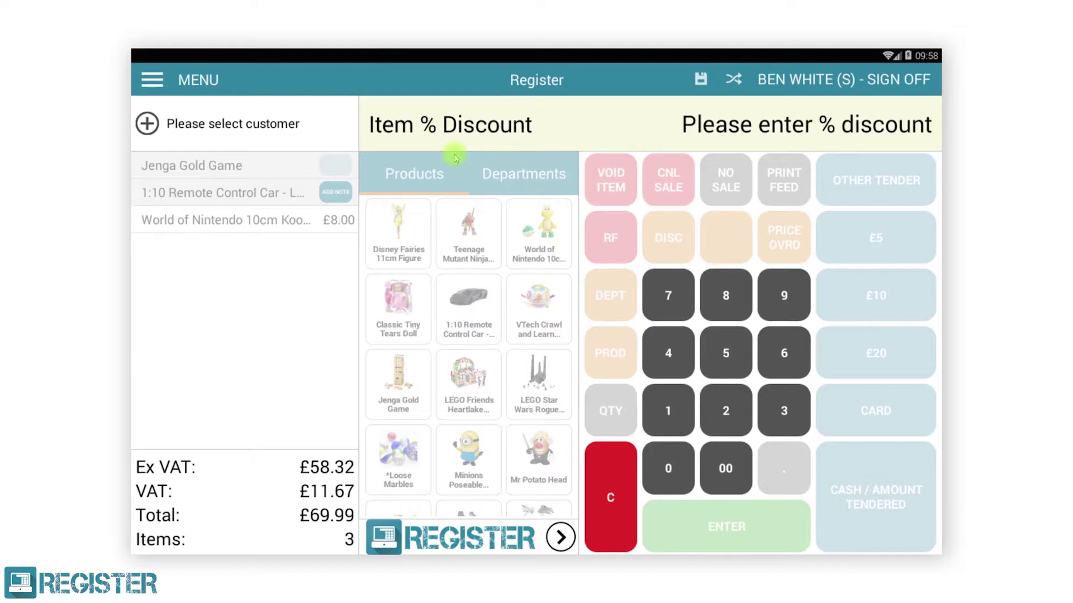
{"action": "left_click", "coordinate": [726, 410]}
{"action": "left_click", "coordinate": [724, 360]}
{"action": "left_click", "coordinate": [718, 527]}
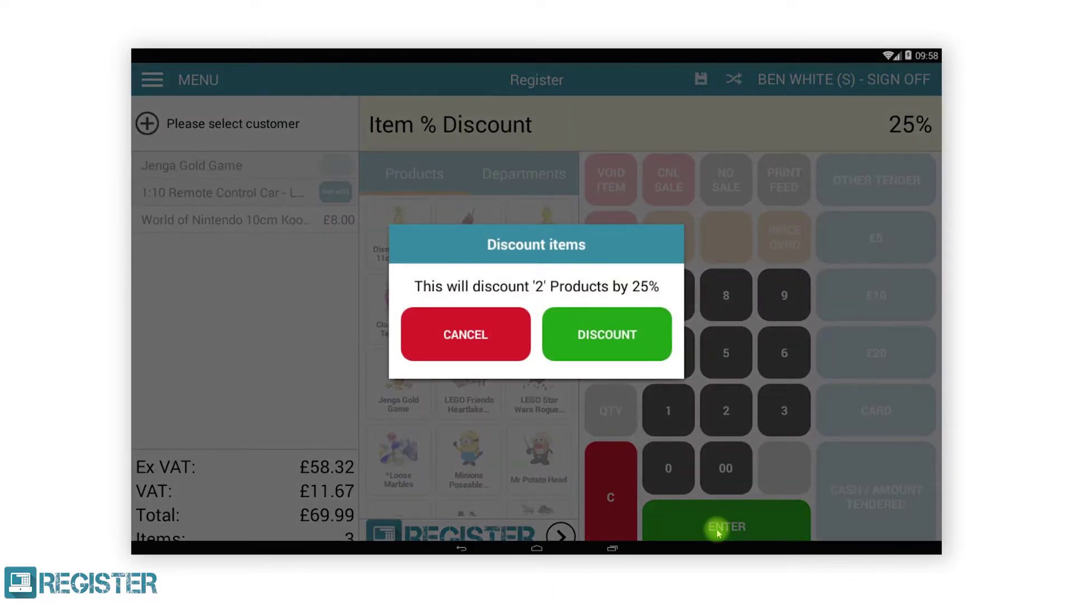
{"action": "left_click", "coordinate": [597, 343]}
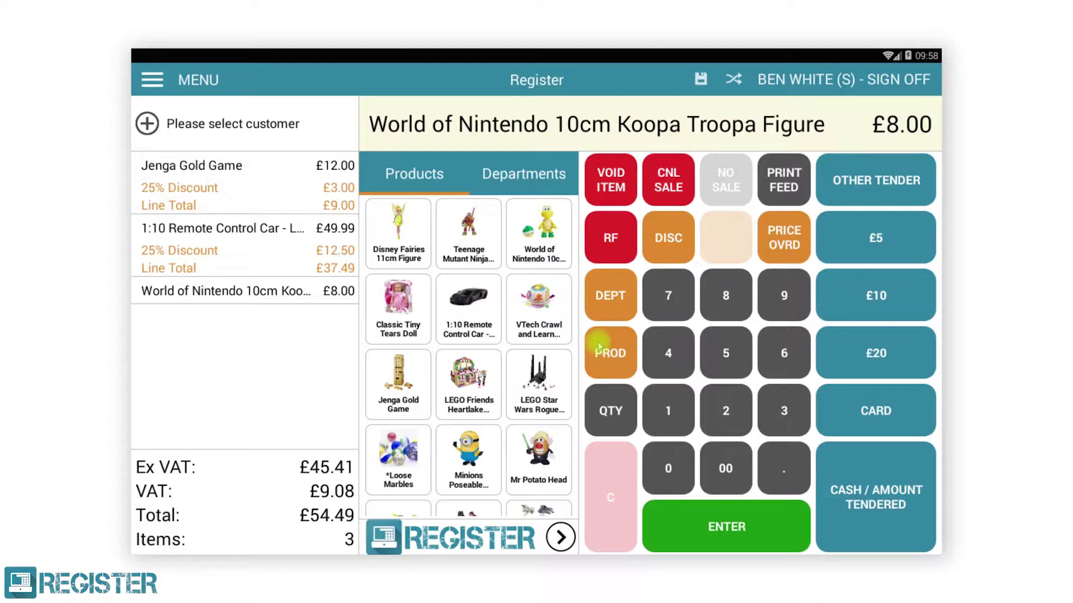
{"action": "left_click", "coordinate": [284, 180]}
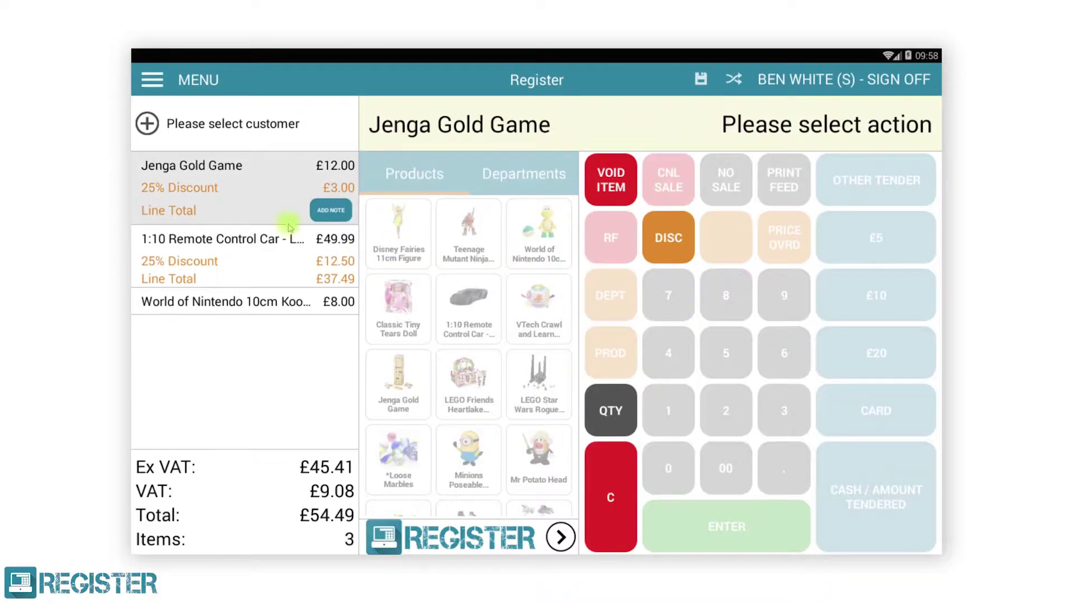
Step: Select both discounted lines and choose Remove Discount from the discount options
{"action": "left_click", "coordinate": [284, 259]}
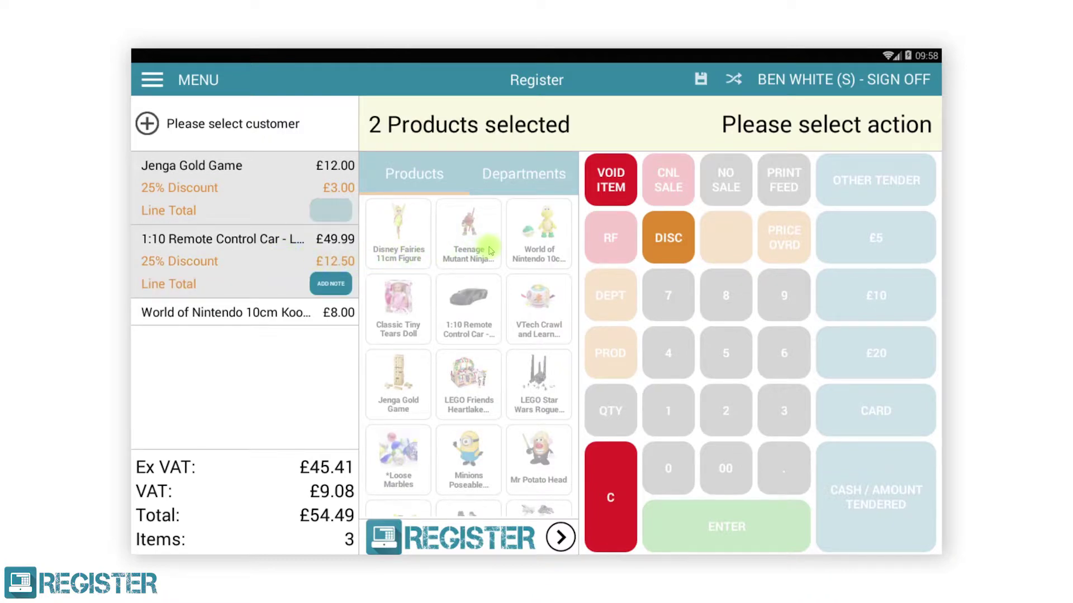
{"action": "left_click", "coordinate": [667, 239]}
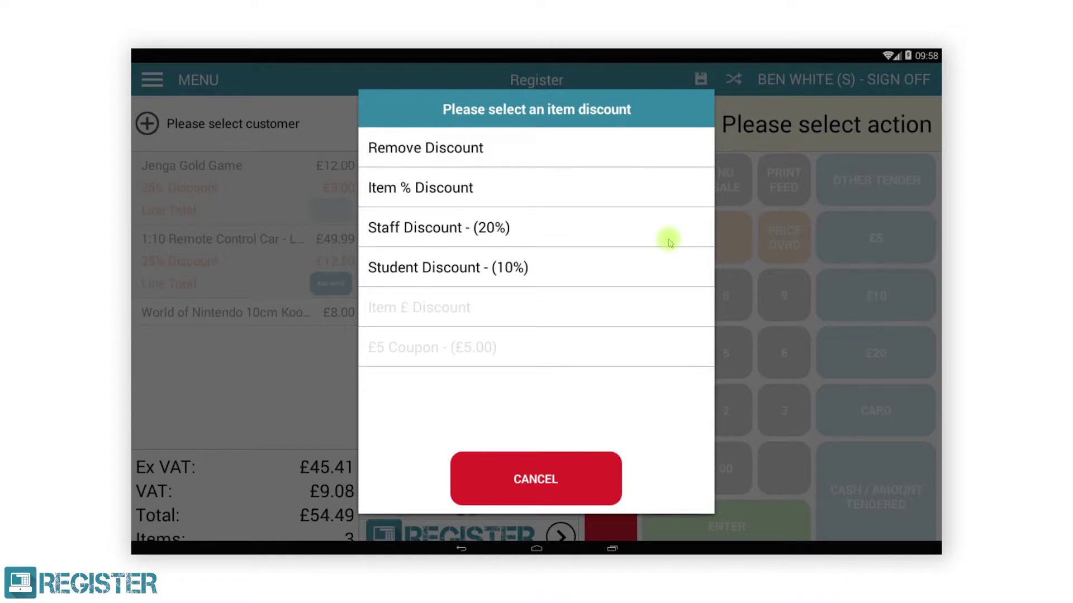
{"action": "left_click", "coordinate": [466, 151]}
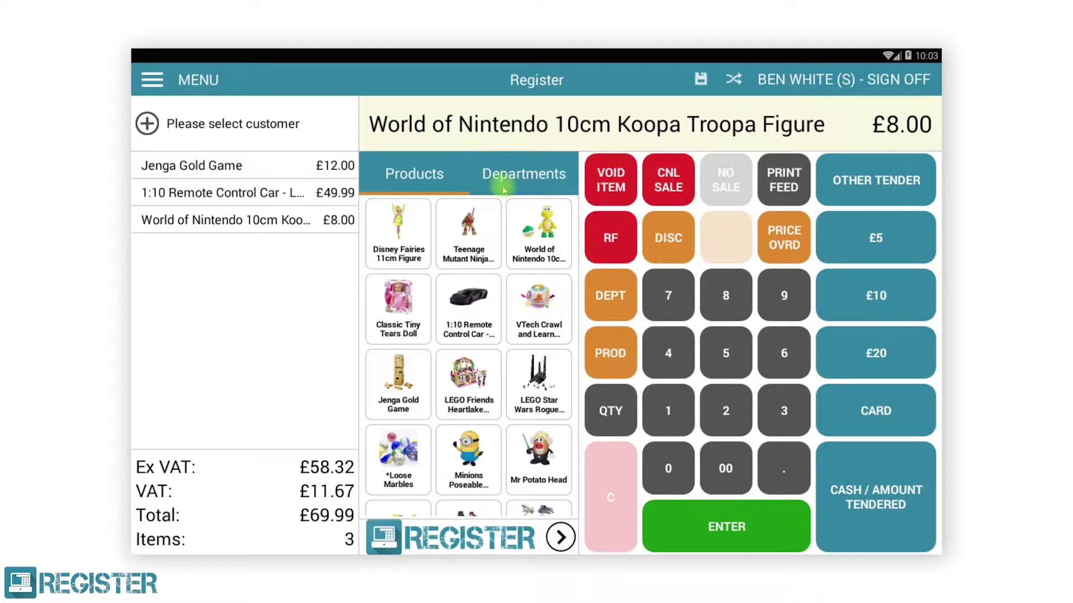
Step: Enter a £5.00 Transaction £ Discount for the whole sale
{"action": "left_click", "coordinate": [660, 249]}
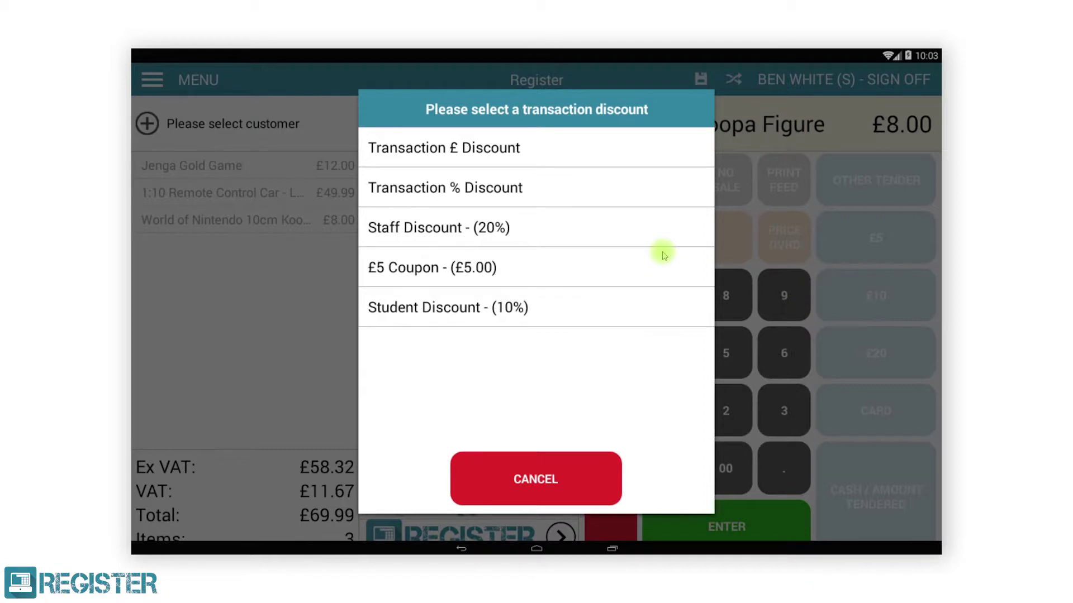
{"action": "left_click", "coordinate": [525, 150]}
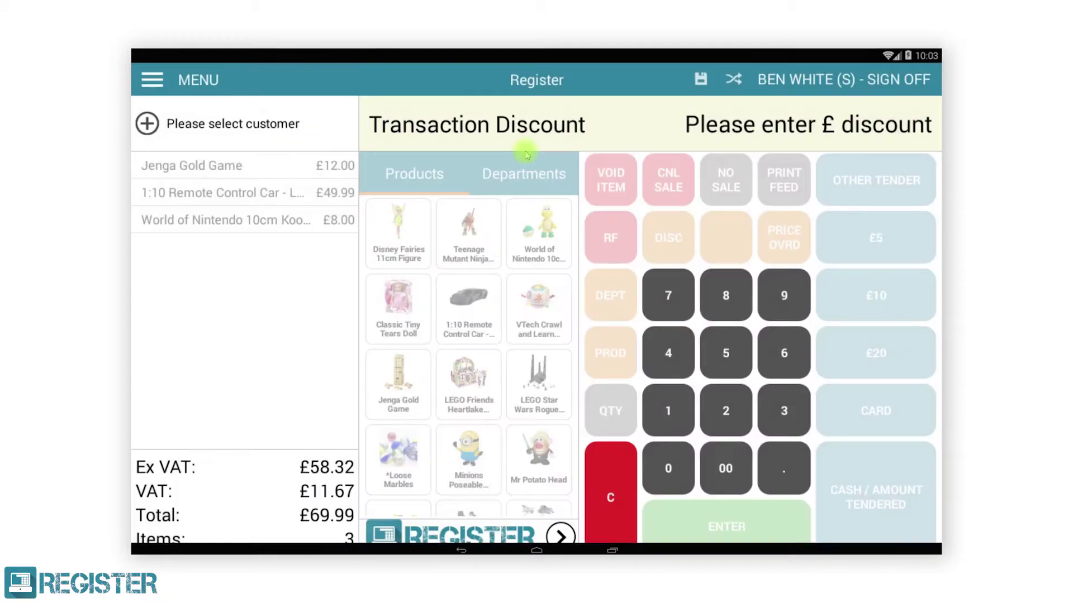
{"action": "left_click", "coordinate": [720, 355]}
{"action": "left_click", "coordinate": [681, 467]}
{"action": "left_click", "coordinate": [683, 467]}
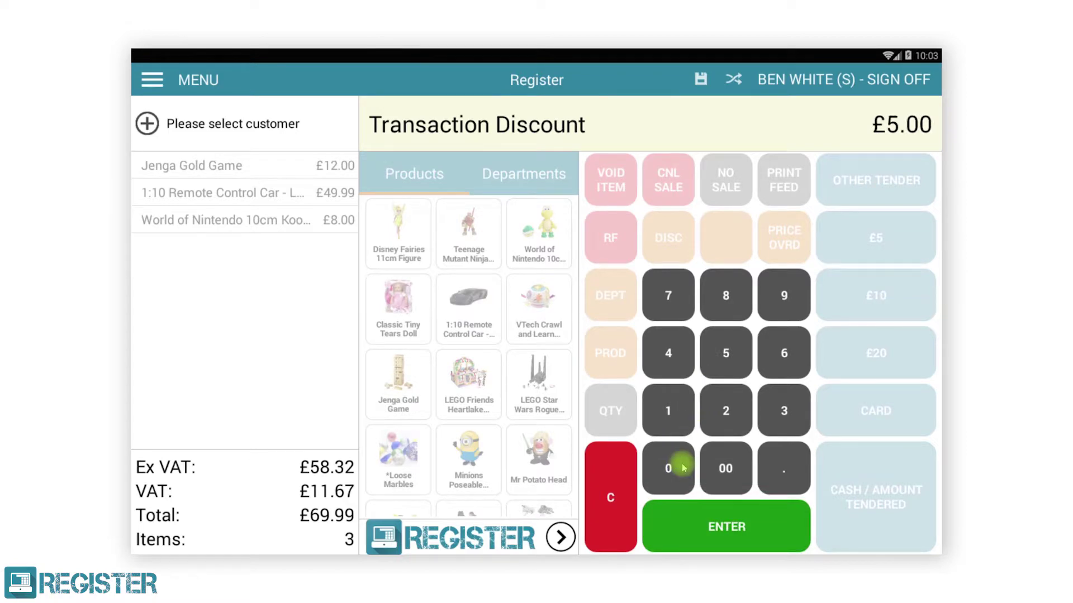
{"action": "left_click", "coordinate": [741, 535]}
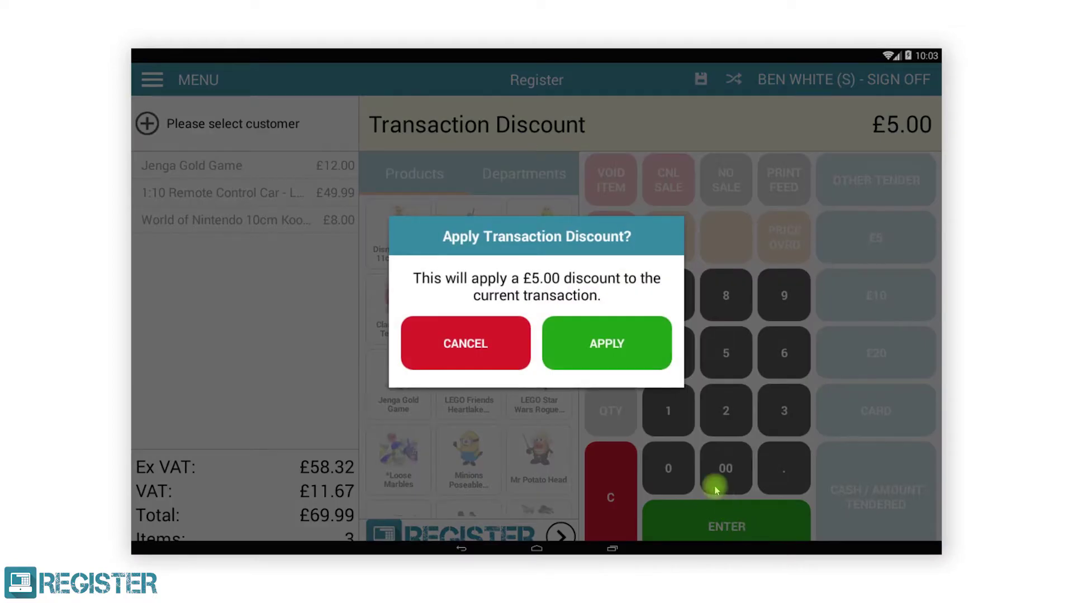
Step: Apply the £5.00 discount, settle the £64.99 total in cash and clear the basket
{"action": "left_click", "coordinate": [599, 347]}
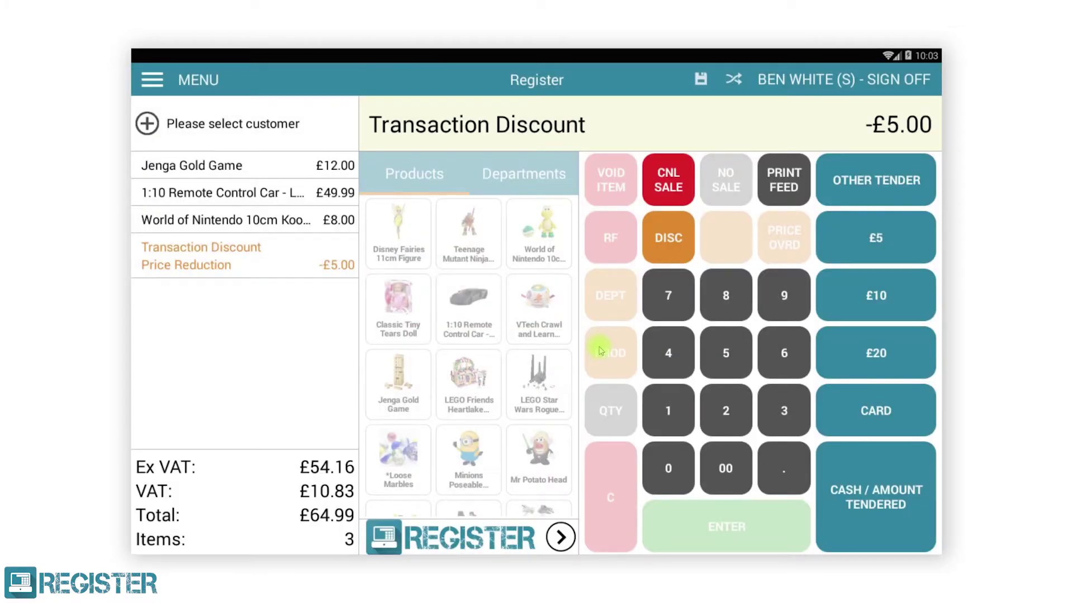
{"action": "left_click", "coordinate": [876, 494]}
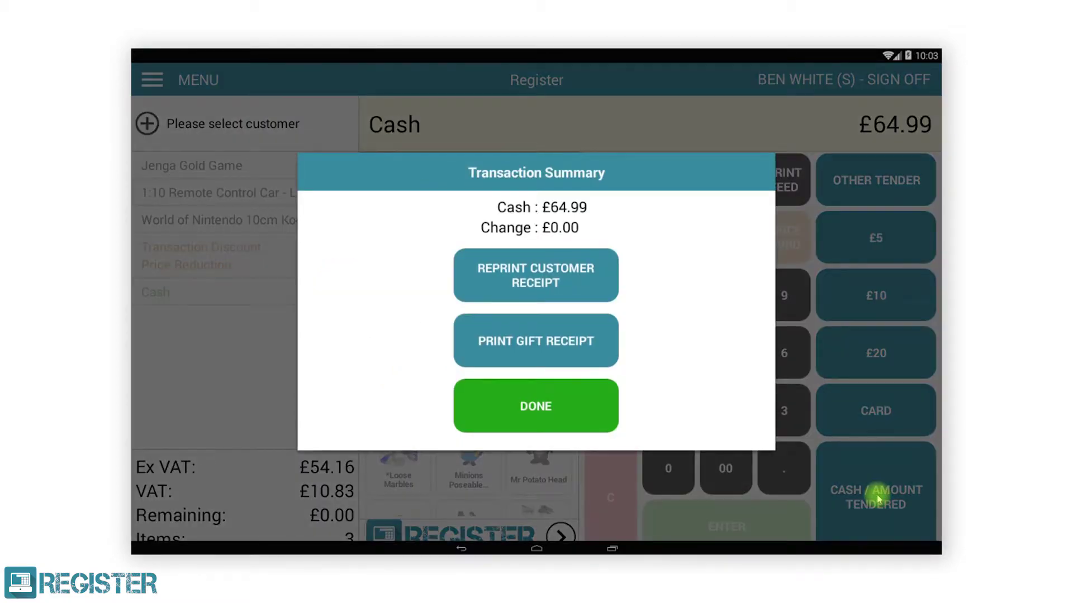
{"action": "left_click", "coordinate": [537, 405]}
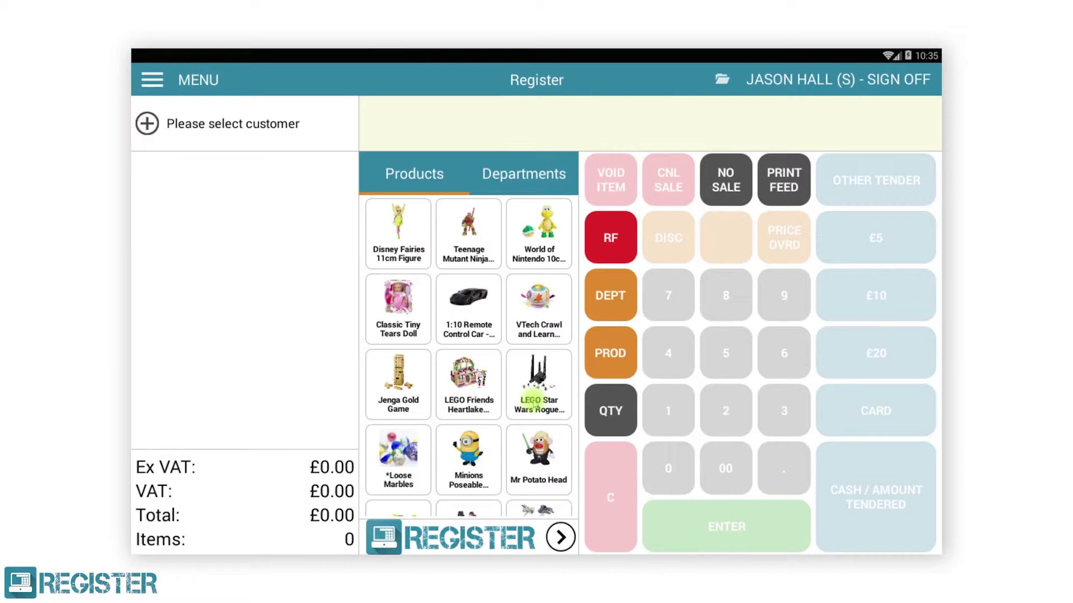
Step: Add the 1:10 Remote Control Car and the VTech Crawl and Learn ball, selecting the car line
{"action": "left_click", "coordinate": [466, 312]}
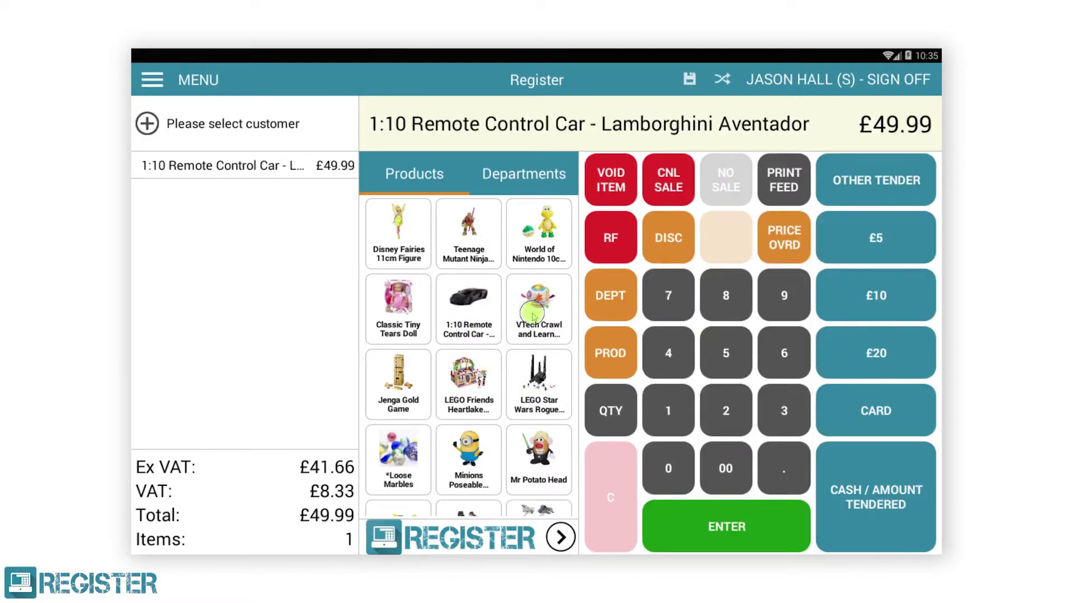
{"action": "left_click", "coordinate": [532, 315]}
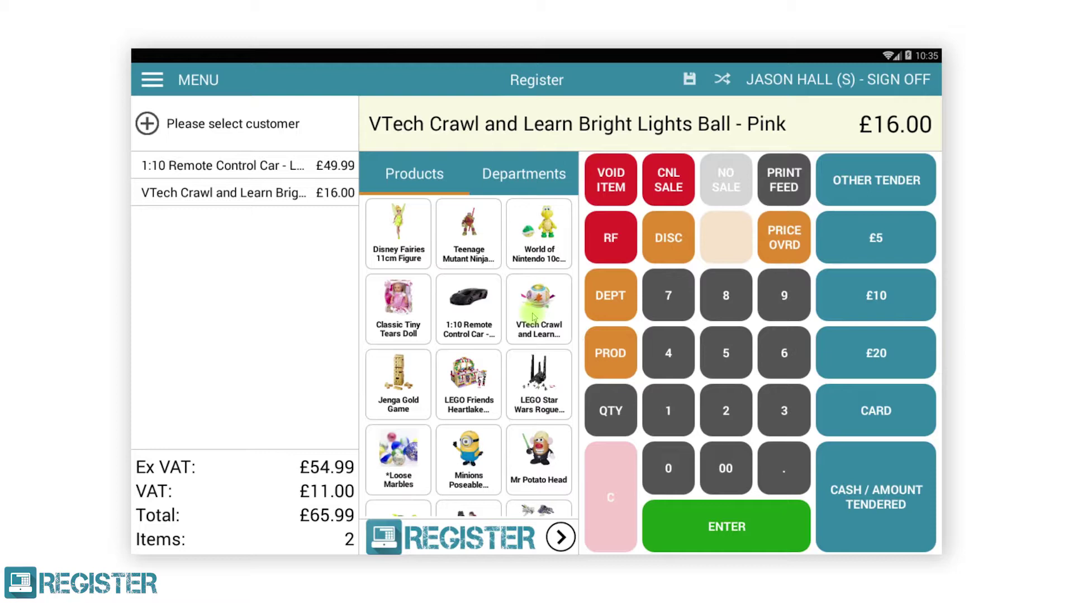
{"action": "left_click", "coordinate": [311, 165]}
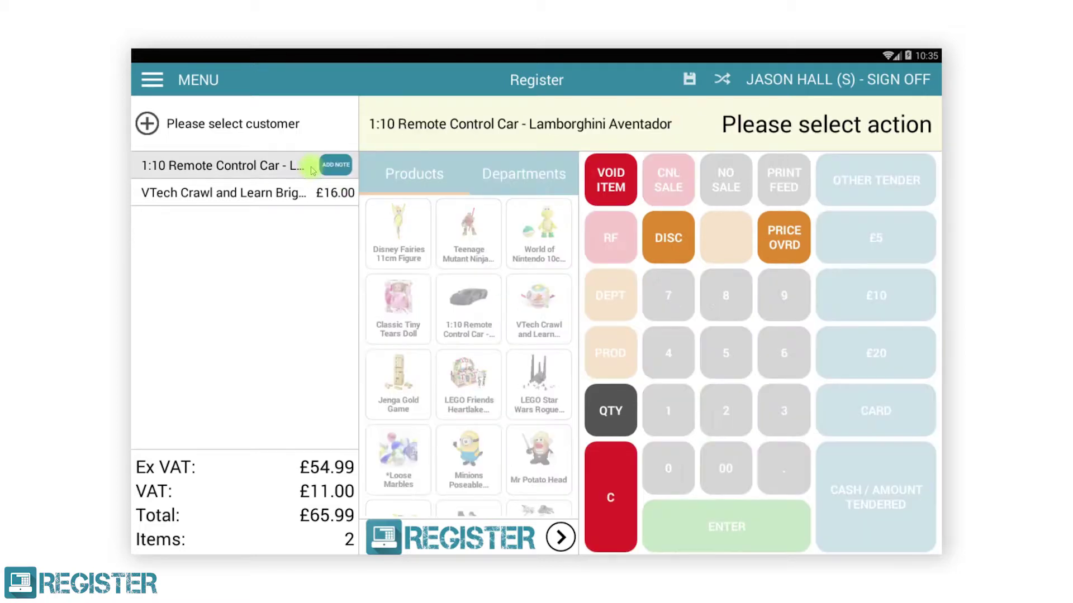
Step: Override the car's price from £49.99 to £30.00, making the total £46.00
{"action": "left_click", "coordinate": [779, 245]}
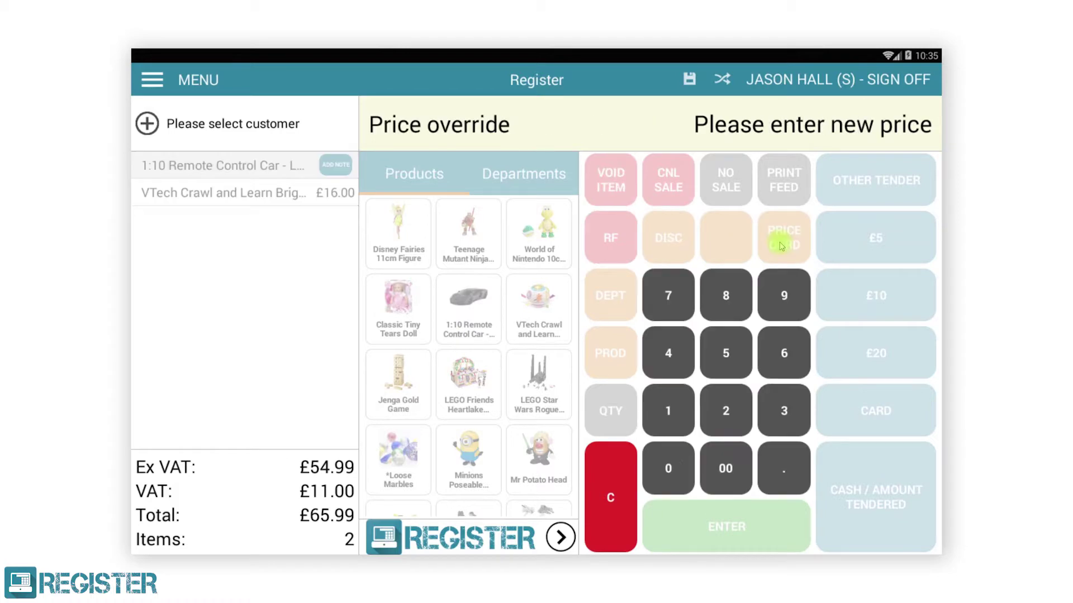
{"action": "left_click", "coordinate": [784, 410]}
{"action": "left_click", "coordinate": [677, 467]}
{"action": "left_click", "coordinate": [726, 469]}
{"action": "left_click", "coordinate": [727, 526]}
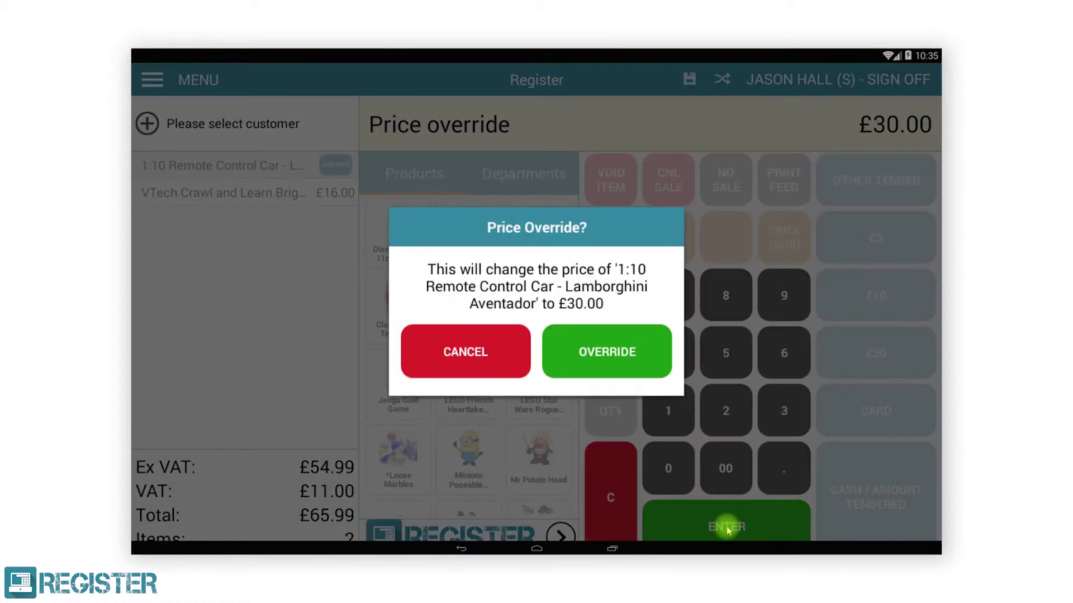
{"action": "left_click", "coordinate": [610, 364]}
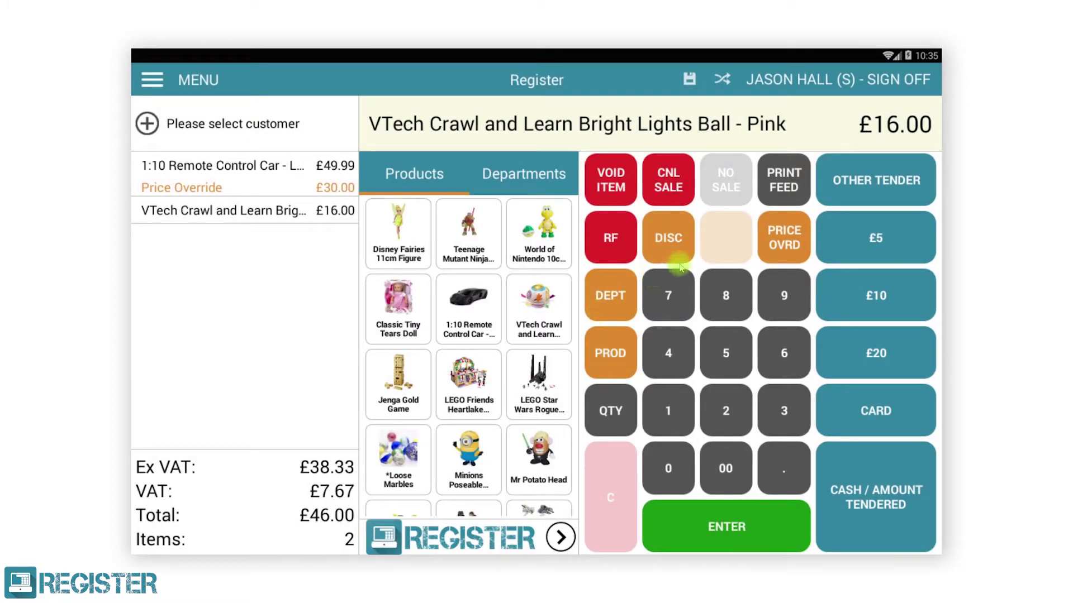
Step: Override the VTech ball's price from £16.00 to £9.99, bringing the total to £39.99
{"action": "left_click", "coordinate": [774, 242]}
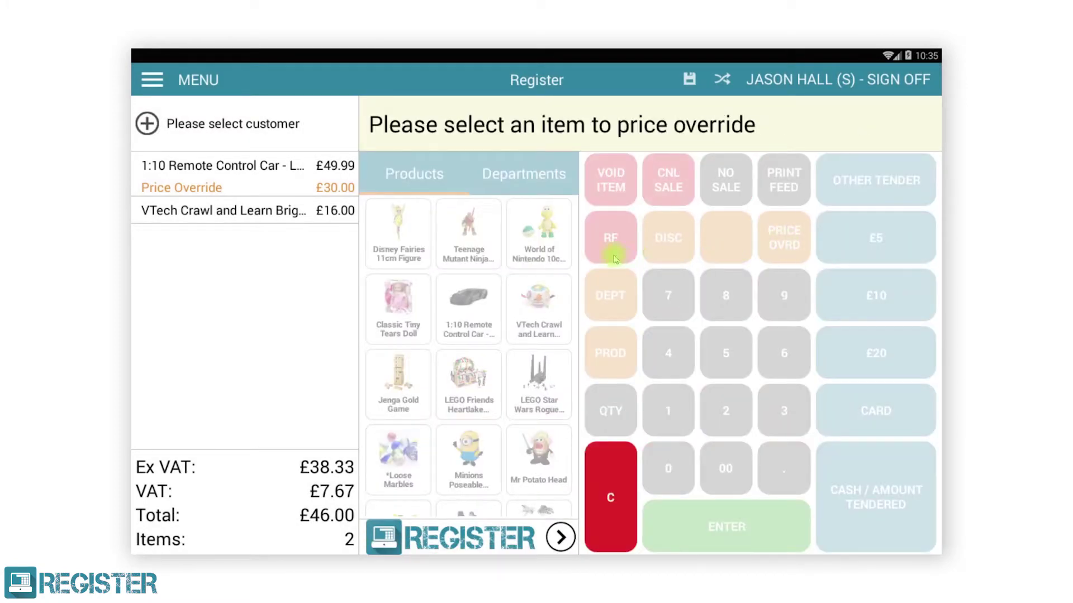
{"action": "left_click", "coordinate": [306, 210]}
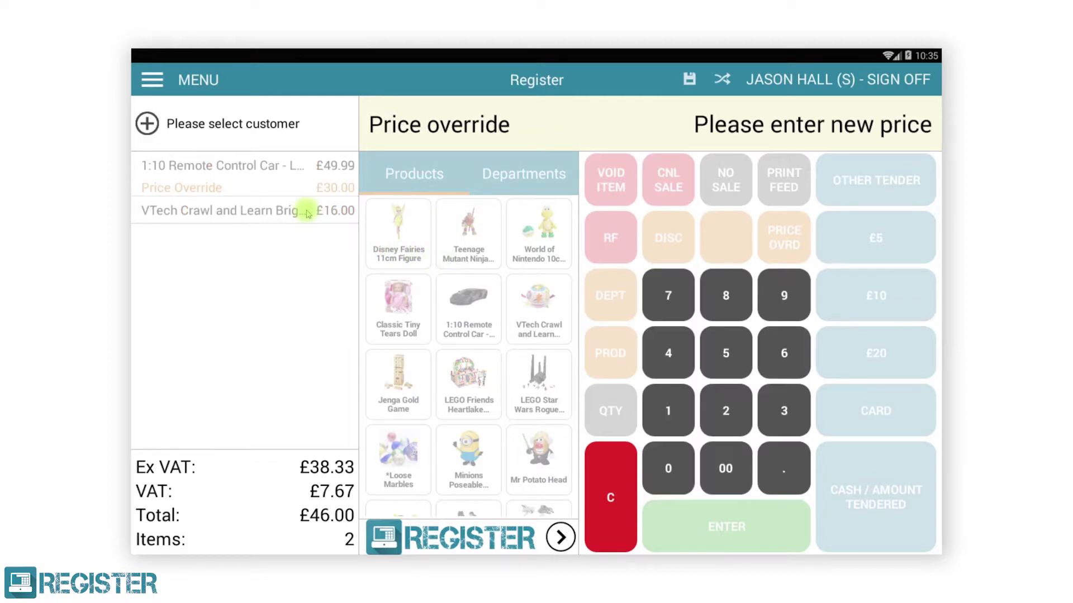
{"action": "left_click", "coordinate": [782, 289]}
{"action": "left_click", "coordinate": [781, 291]}
{"action": "left_click", "coordinate": [781, 291]}
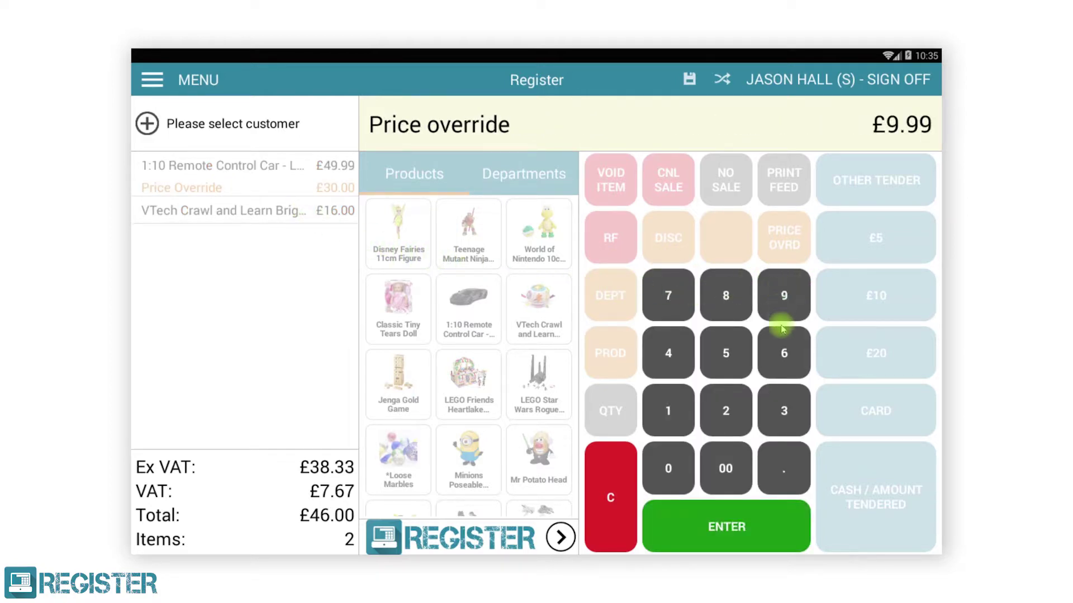
{"action": "left_click", "coordinate": [728, 526]}
{"action": "left_click", "coordinate": [625, 358]}
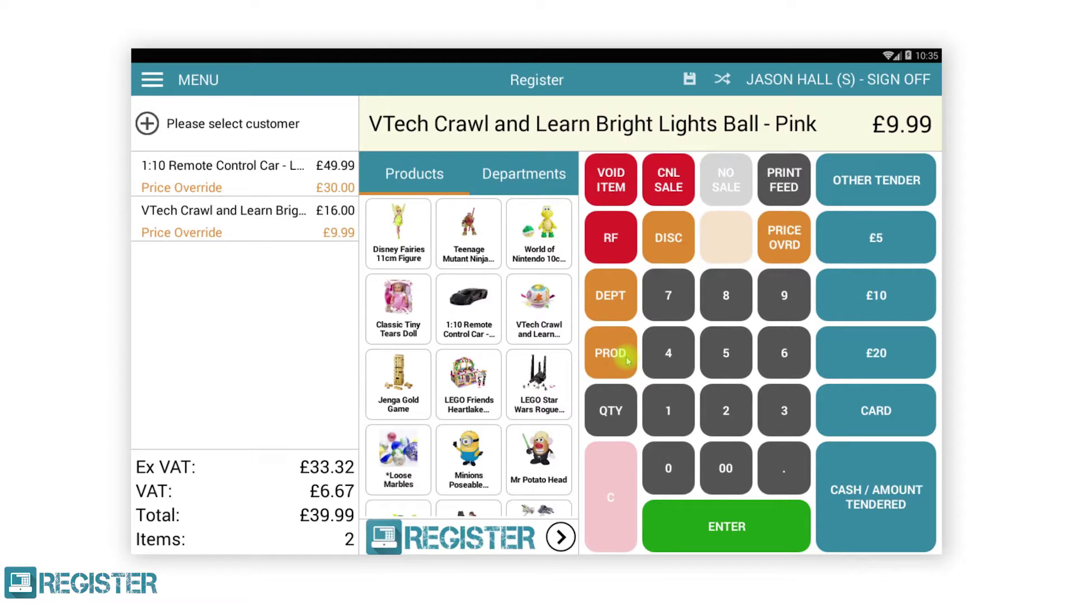
Step: Pay the £39.99 total in cash and close the transaction summary
{"action": "left_click", "coordinate": [860, 477]}
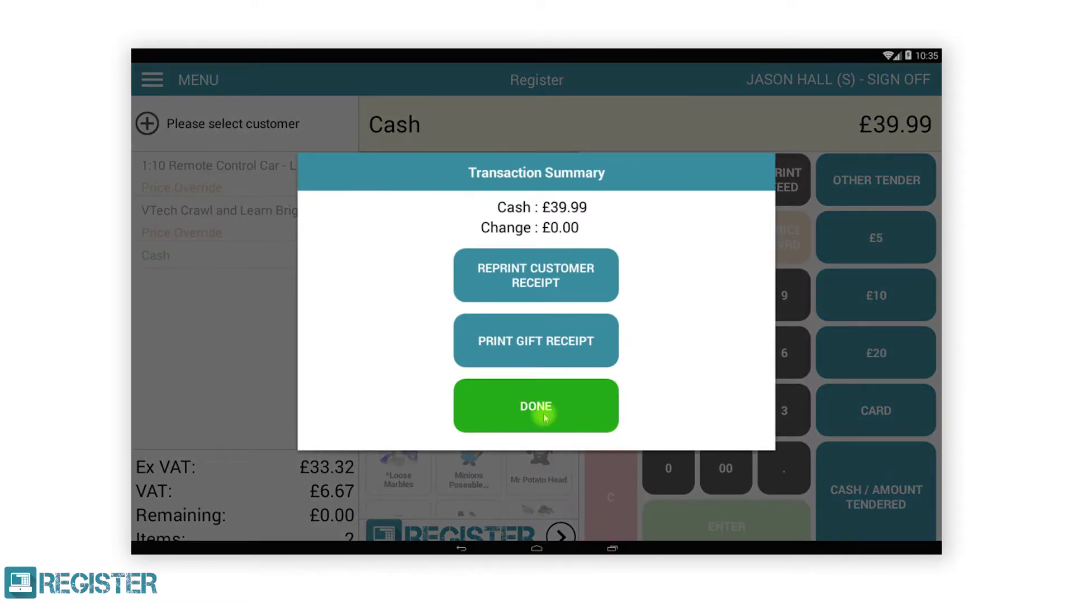
{"action": "left_click", "coordinate": [537, 410]}
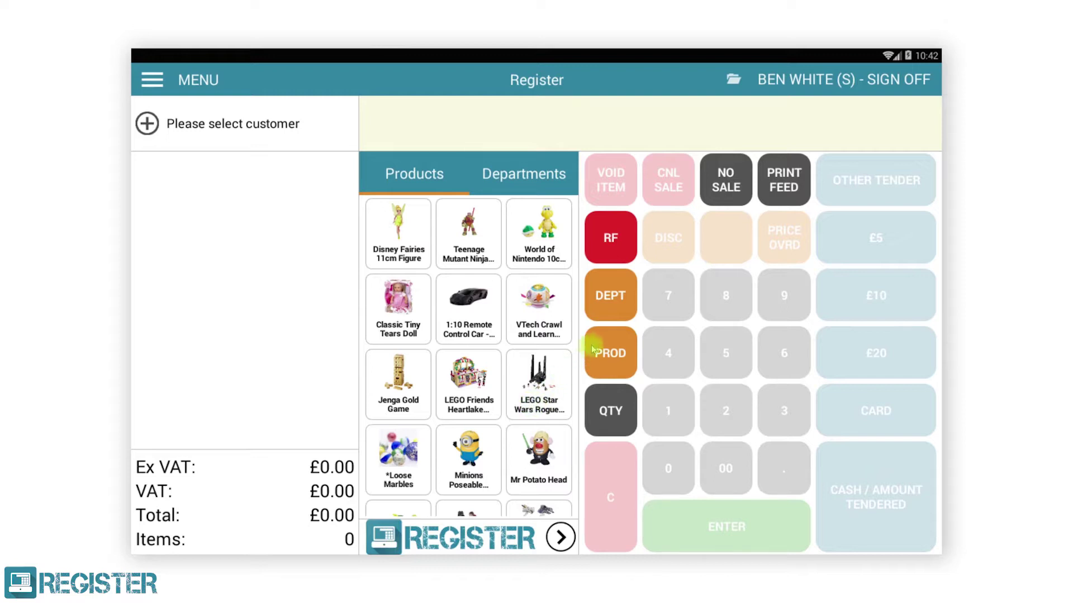
Step: Start a department entry for department 106, Toys
{"action": "left_click", "coordinate": [622, 295]}
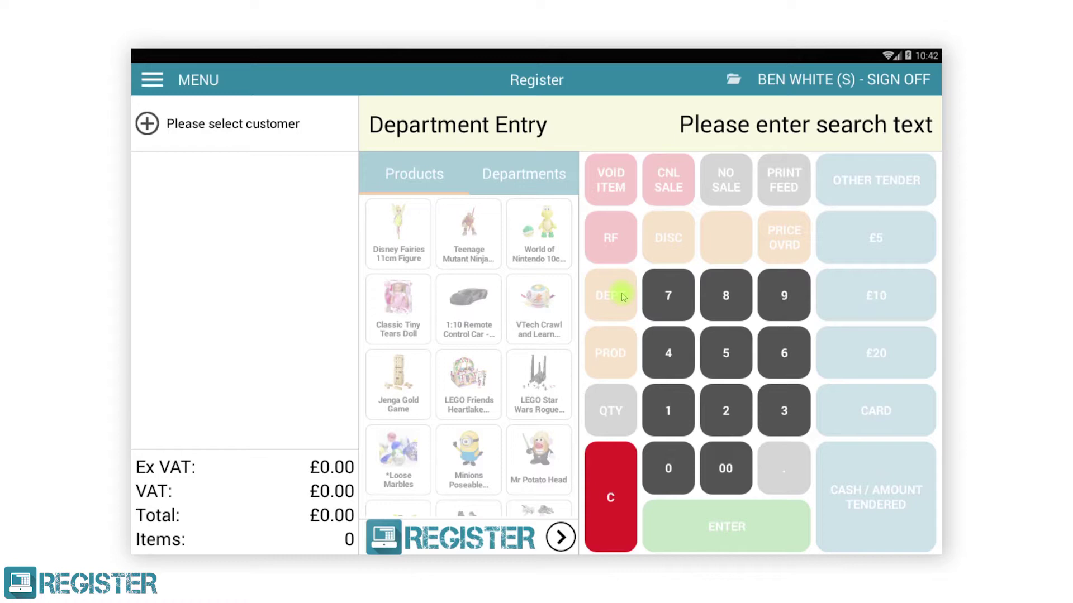
{"action": "left_click", "coordinate": [667, 411]}
{"action": "left_click", "coordinate": [667, 468]}
{"action": "left_click", "coordinate": [788, 352]}
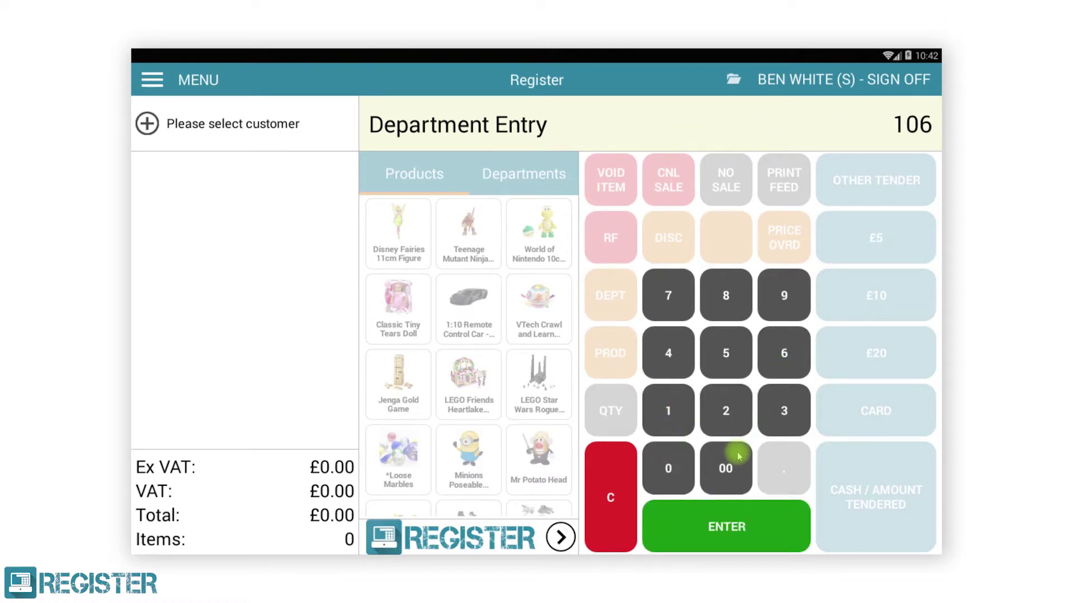
{"action": "left_click", "coordinate": [726, 522]}
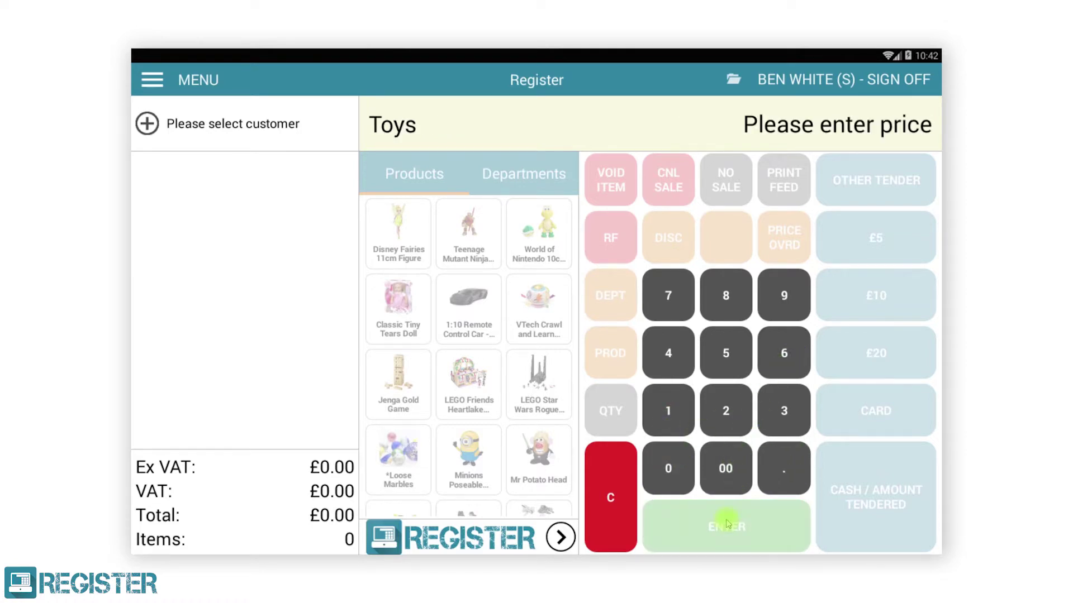
Step: Enter a £9.99 Toys item and complete the sale in cash
{"action": "left_click", "coordinate": [782, 307]}
{"action": "left_click", "coordinate": [782, 307]}
{"action": "left_click", "coordinate": [783, 307]}
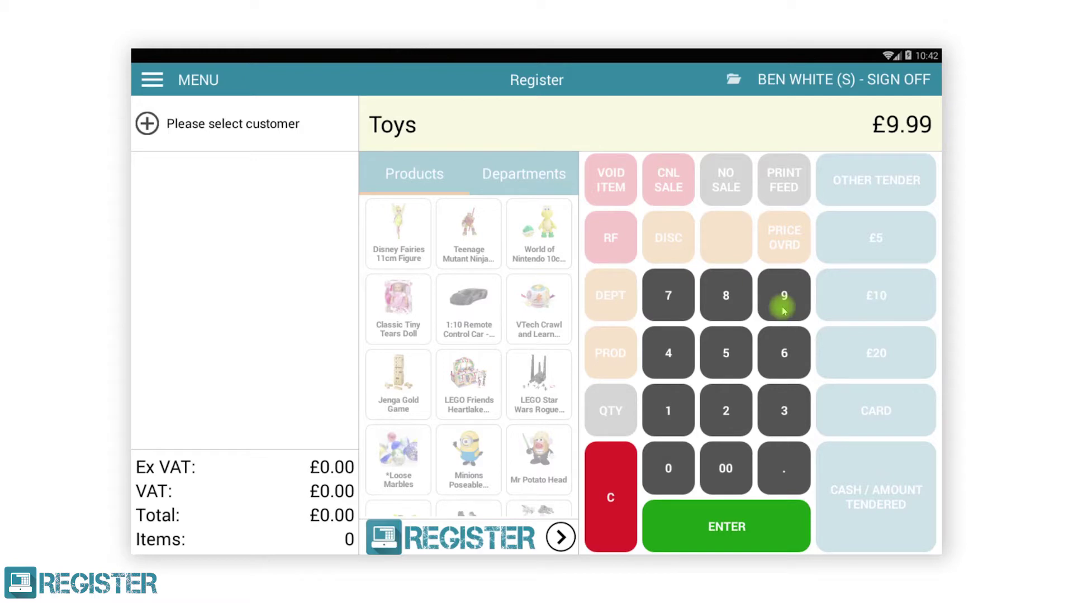
{"action": "left_click", "coordinate": [781, 515]}
{"action": "left_click", "coordinate": [867, 468]}
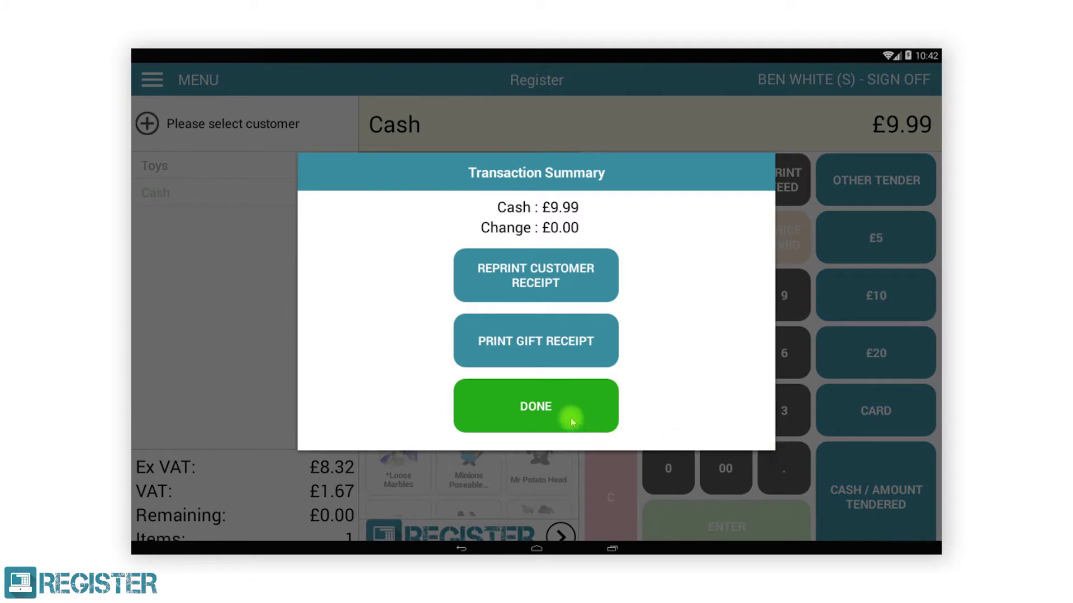
{"action": "left_click", "coordinate": [536, 407]}
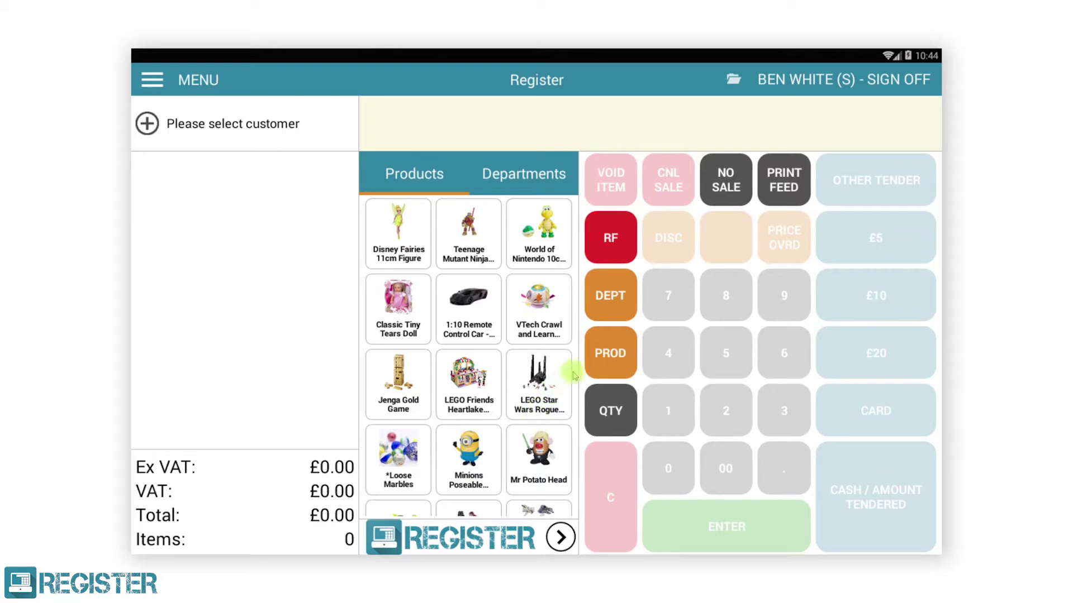
Step: Search the product lookup for 'disney'
{"action": "left_click", "coordinate": [611, 348]}
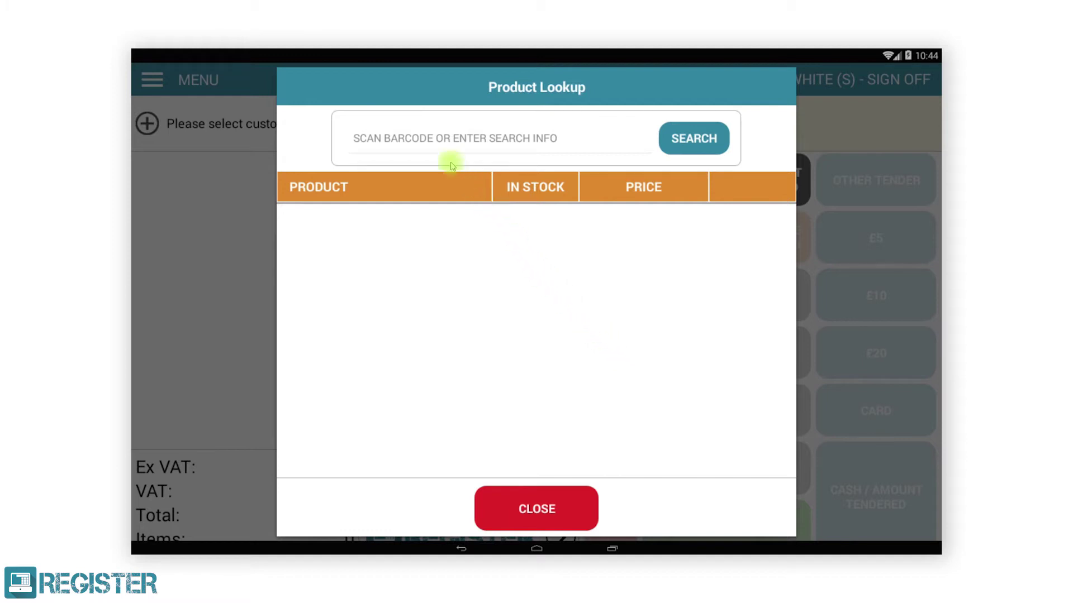
{"action": "left_click", "coordinate": [433, 140]}
{"action": "type", "text": "disney"}
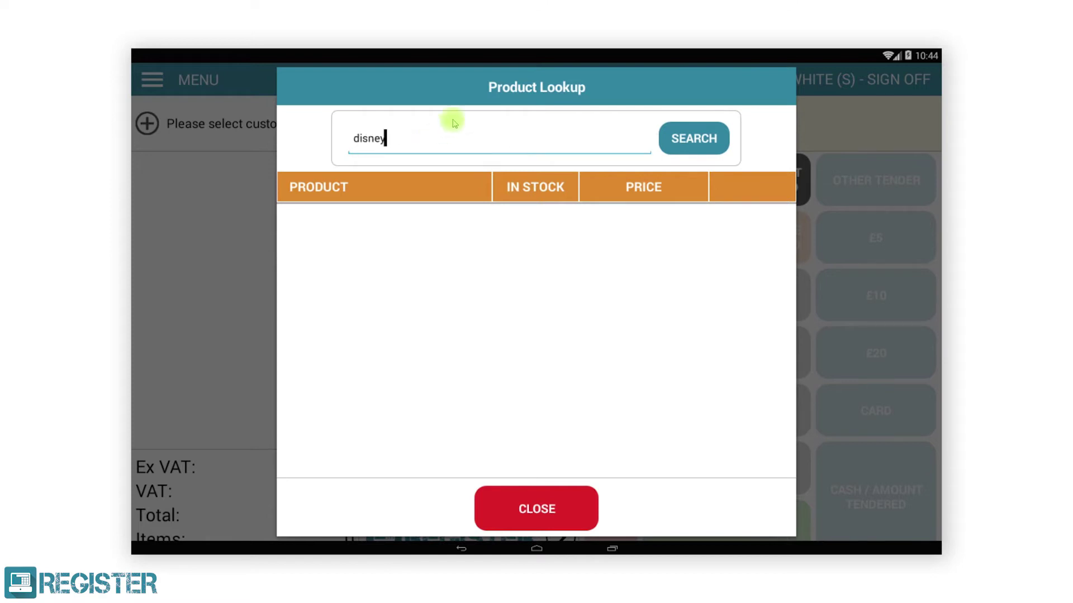
{"action": "left_click", "coordinate": [679, 138]}
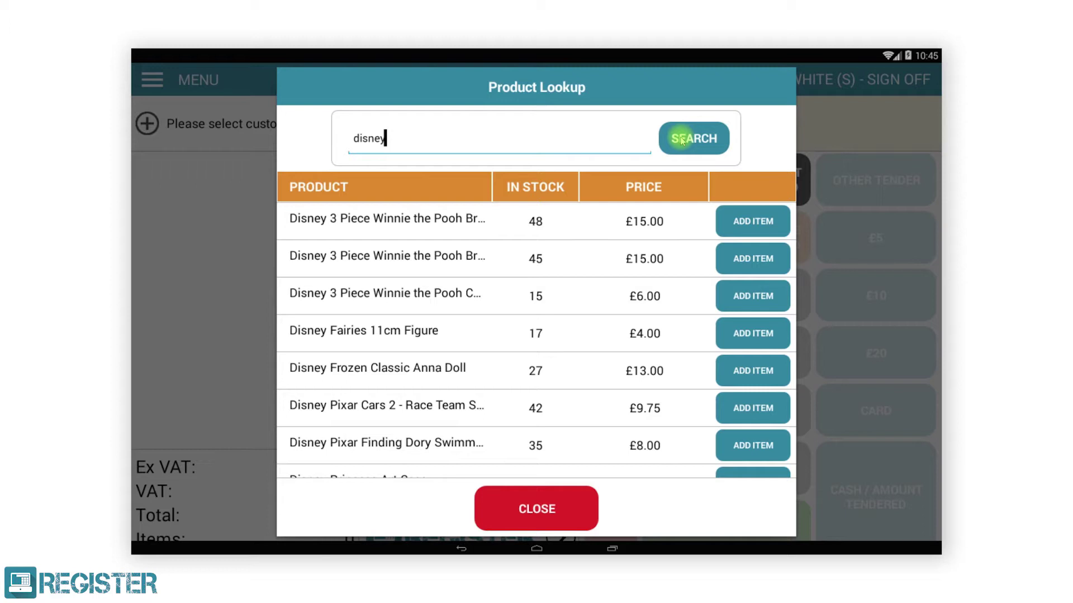
Step: Add the Disney Frozen Classic Anna Doll and take the £13.00 in cash
{"action": "left_click", "coordinate": [717, 369]}
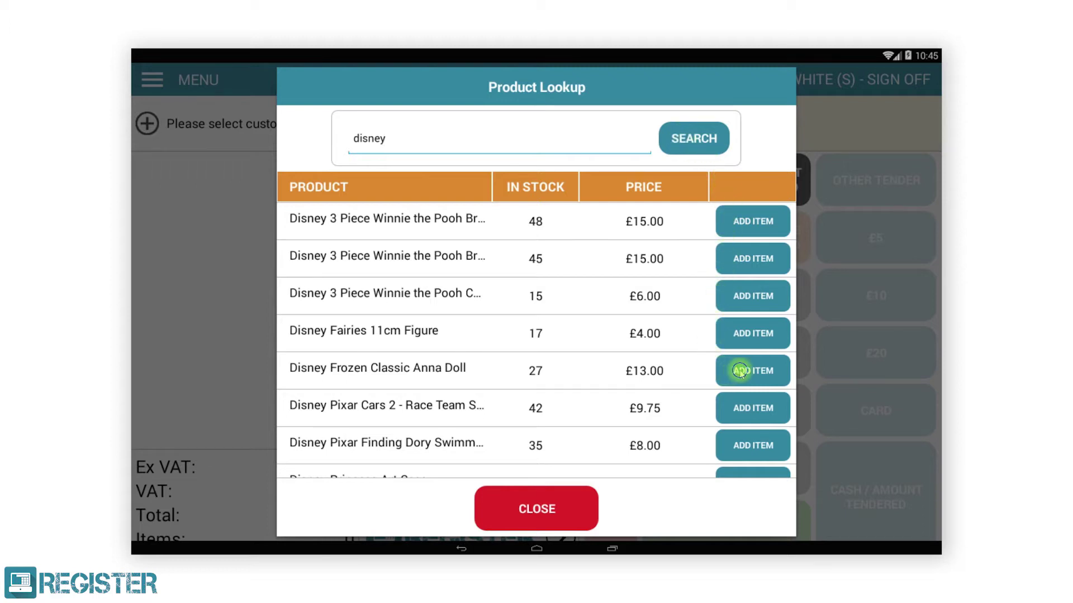
{"action": "left_click", "coordinate": [579, 504]}
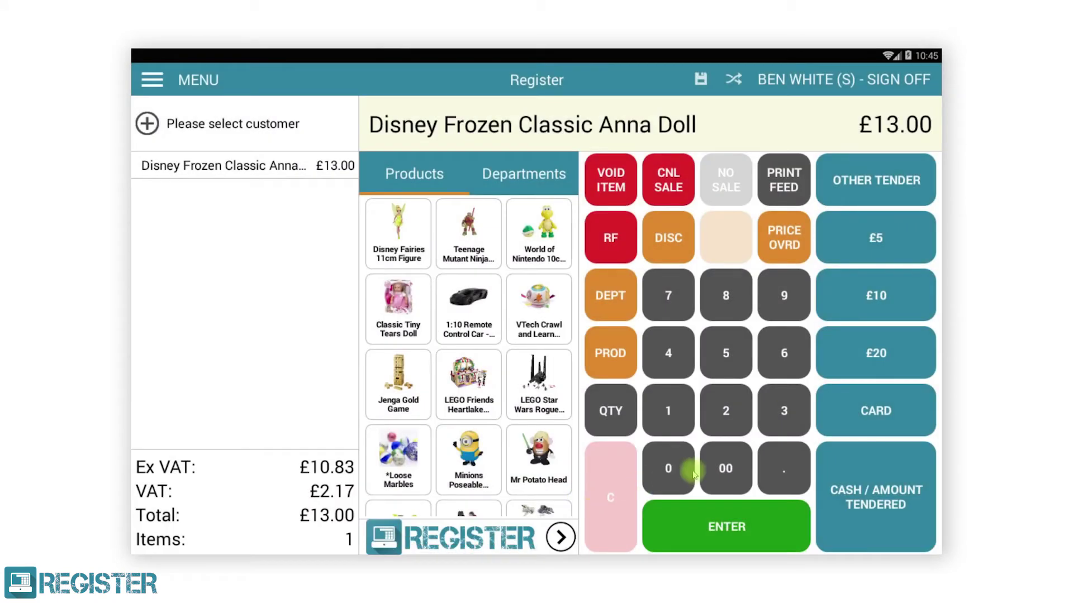
{"action": "left_click", "coordinate": [875, 479]}
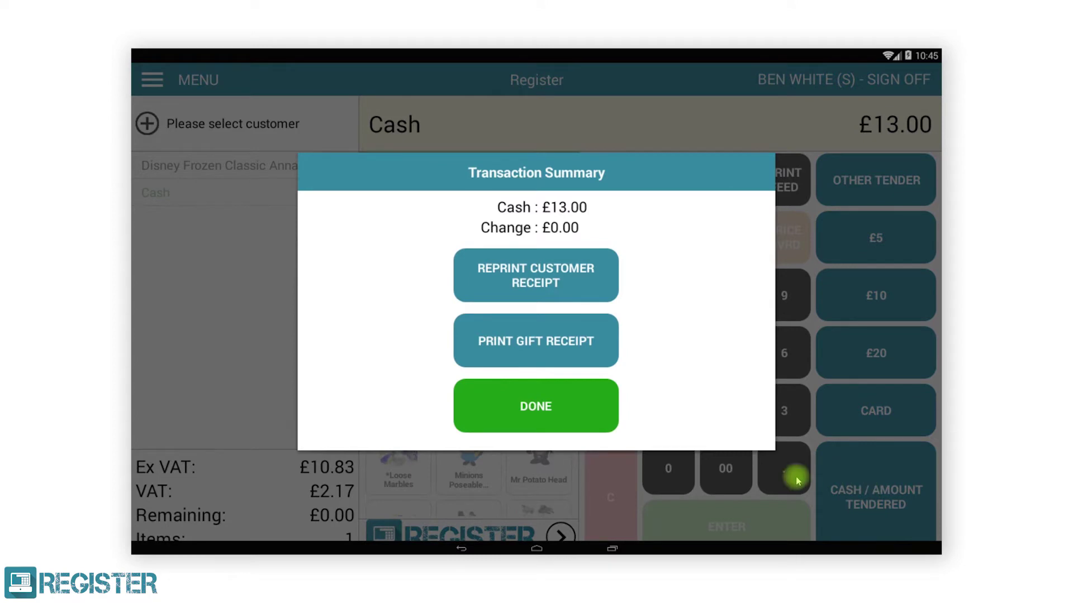
{"action": "left_click", "coordinate": [535, 406]}
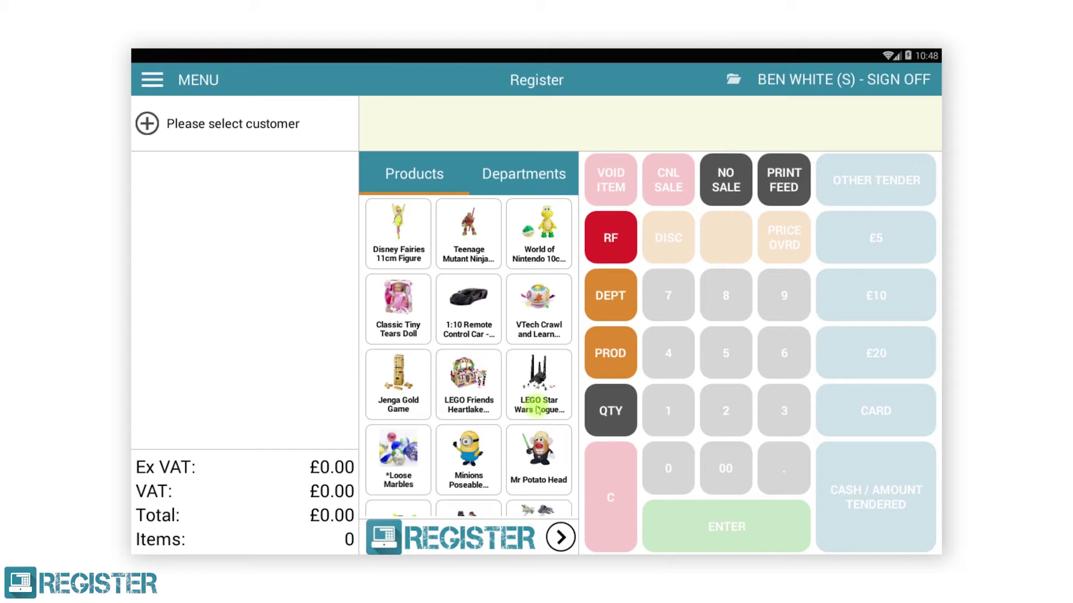
Step: Add five Hair-ee Spring Magno-Z figurines and one Playgro Bath Duckie Family, totalling £20.60
{"action": "left_click", "coordinate": [610, 414]}
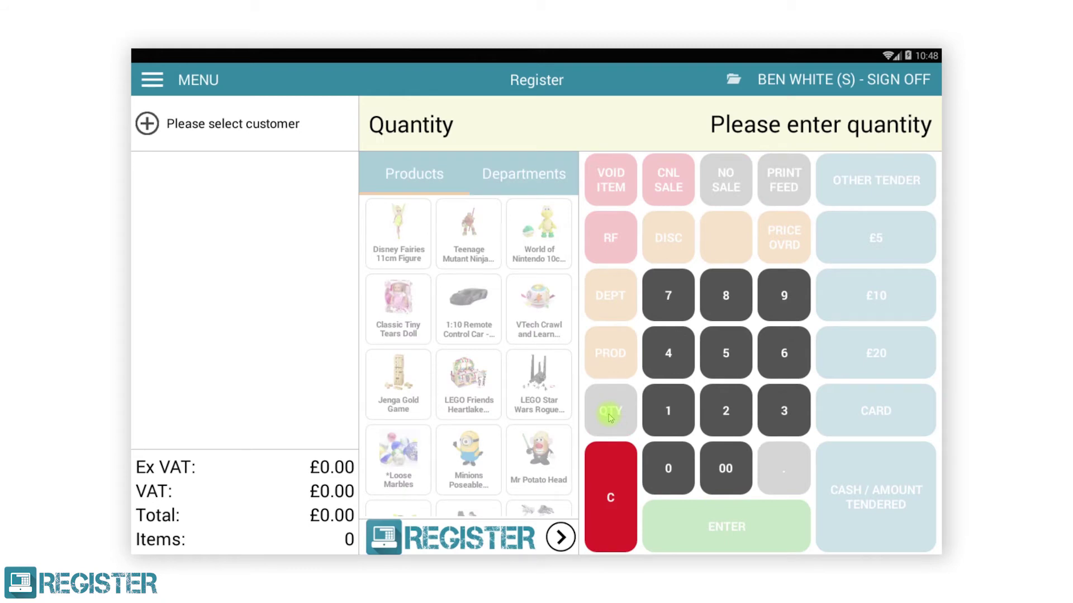
{"action": "left_click", "coordinate": [726, 353]}
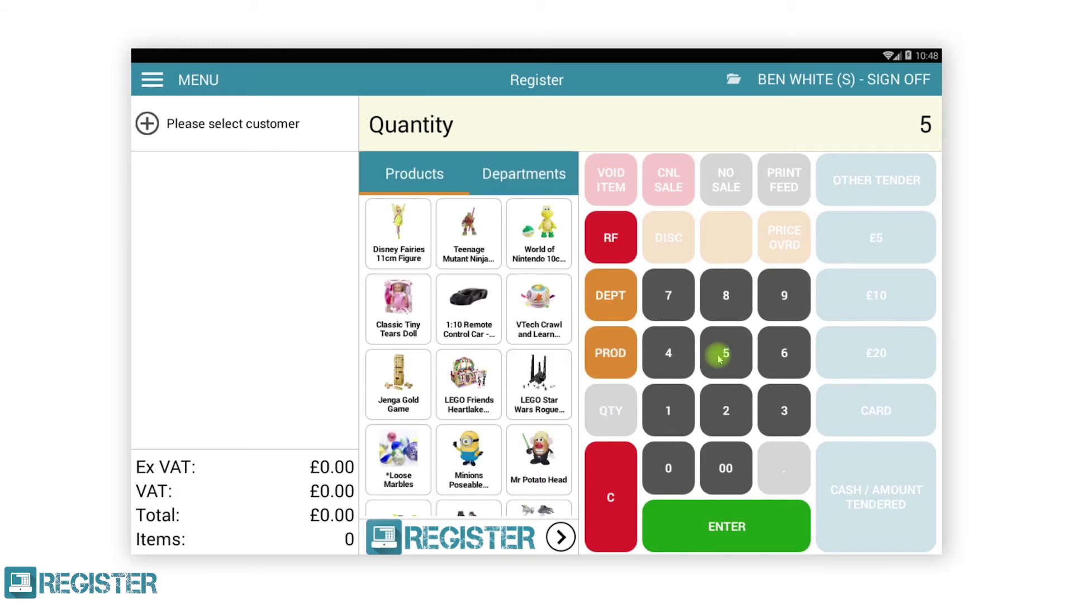
{"action": "left_click_drag", "start_coordinate": [551, 433], "coordinate": [519, 161]}
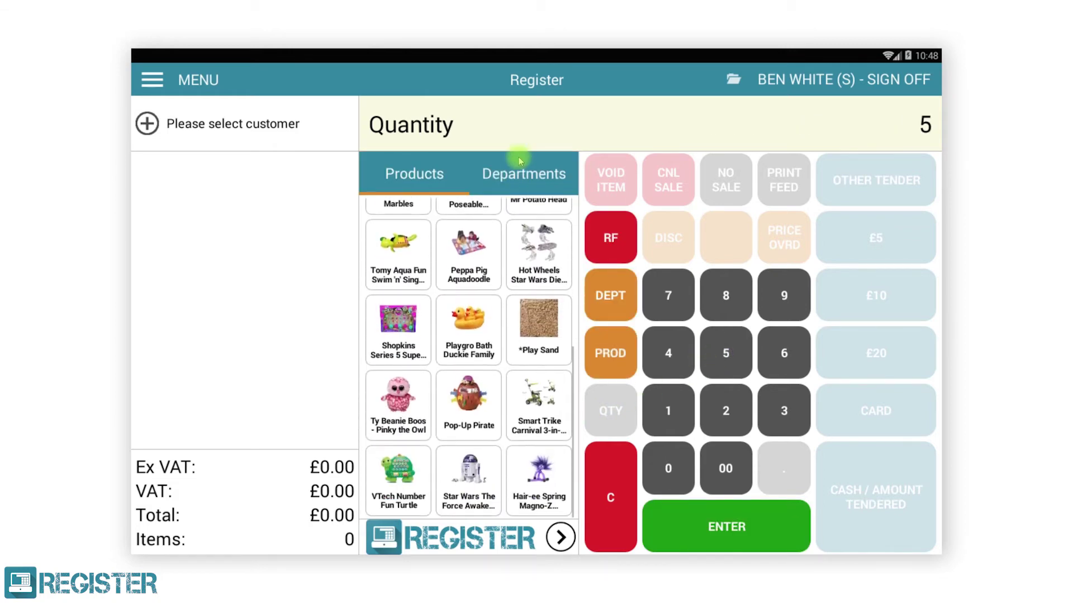
{"action": "left_click", "coordinate": [551, 483]}
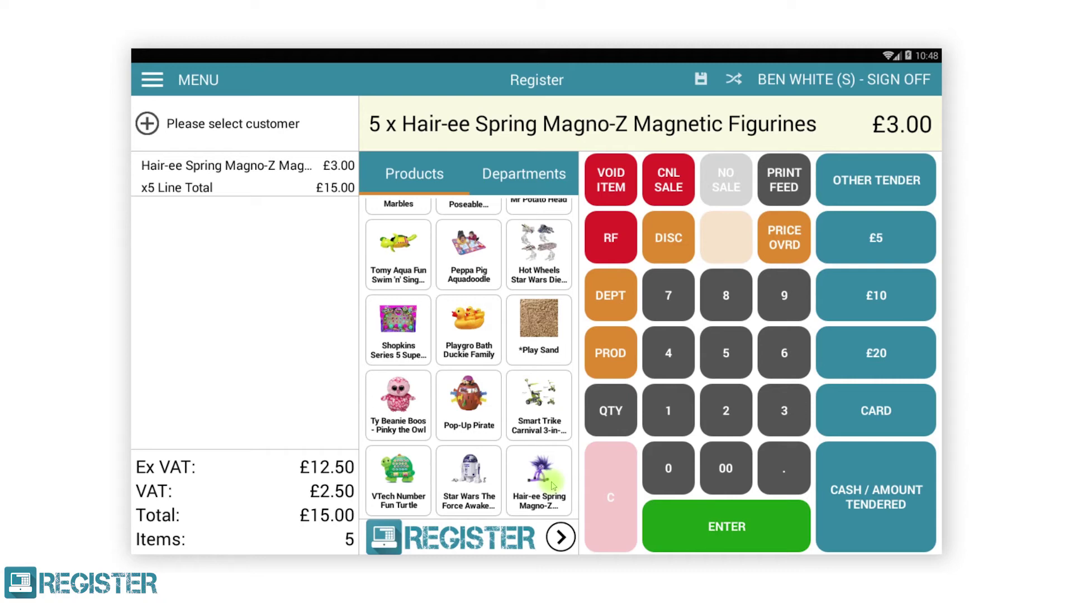
{"action": "left_click", "coordinate": [469, 328]}
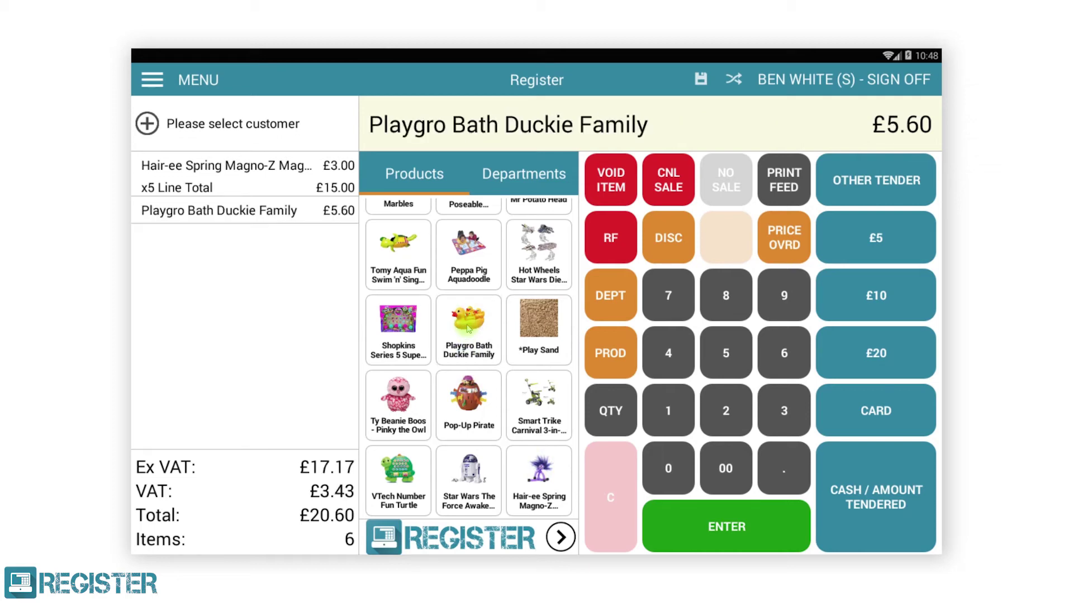
Step: Set the Playgro Bath Duckie Family line to quantity 3 and take £31.80 in cash
{"action": "left_click", "coordinate": [294, 215]}
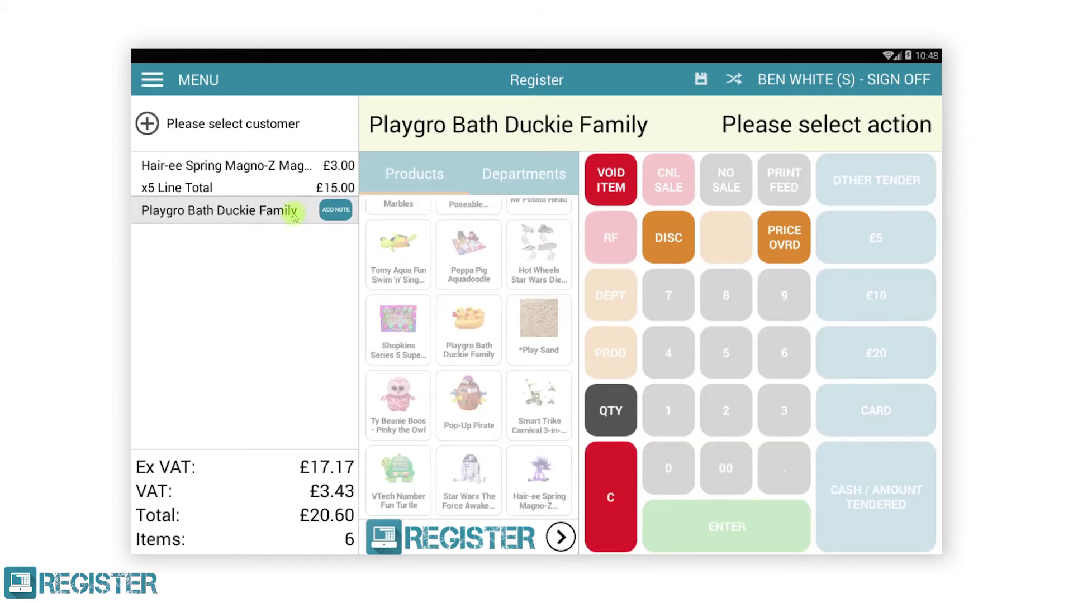
{"action": "left_click", "coordinate": [610, 413]}
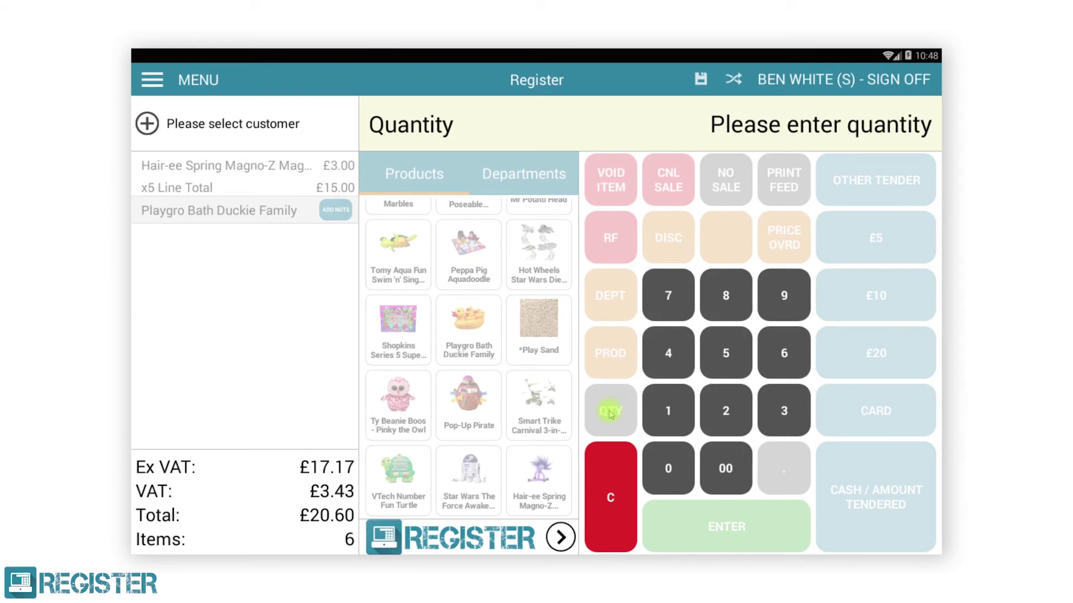
{"action": "left_click", "coordinate": [782, 424]}
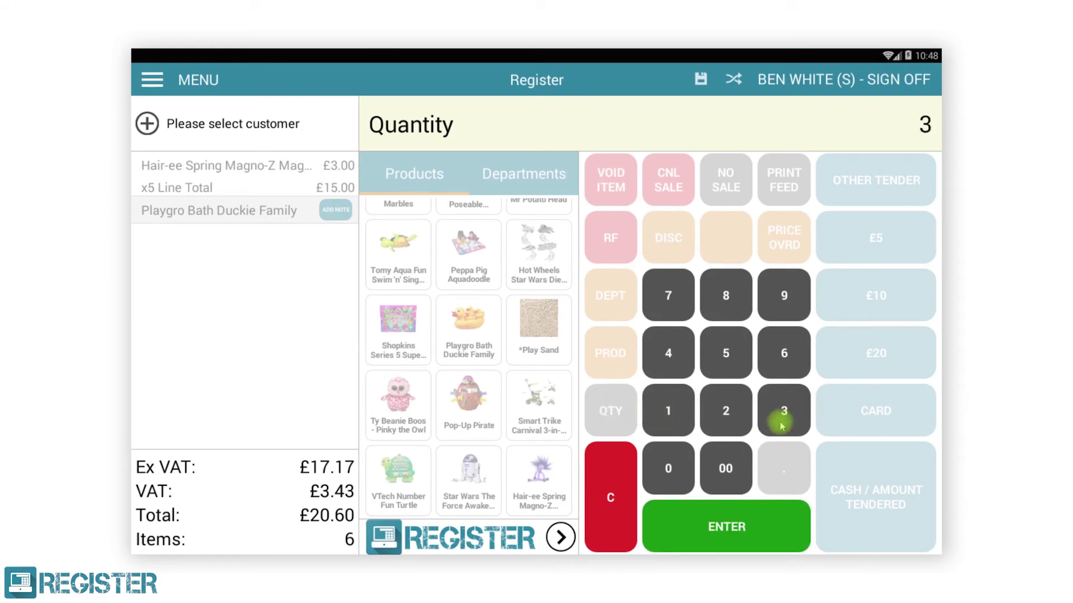
{"action": "left_click", "coordinate": [729, 526]}
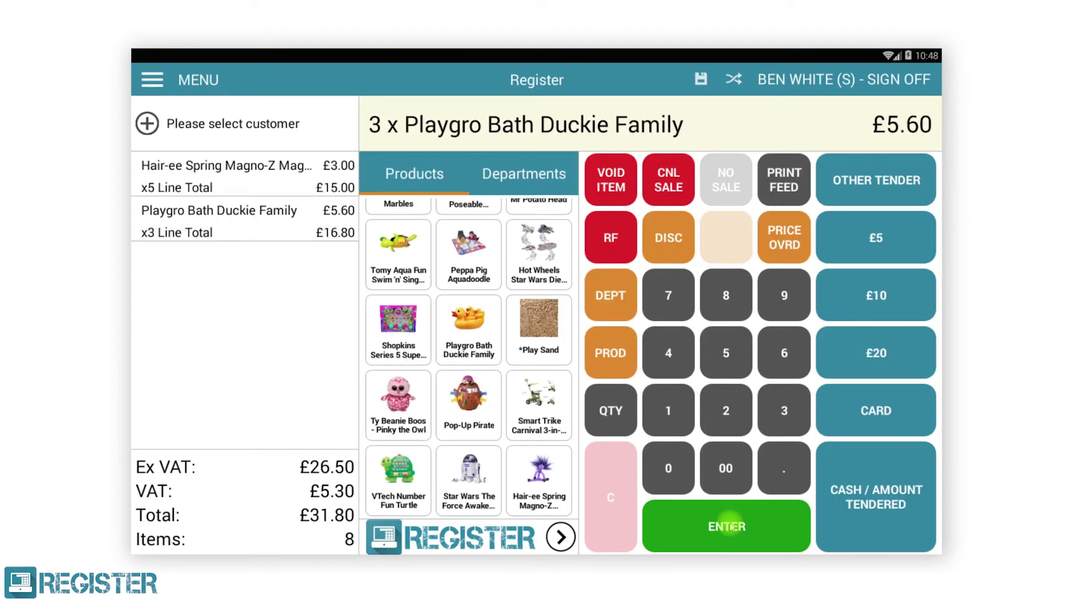
{"action": "left_click", "coordinate": [874, 495]}
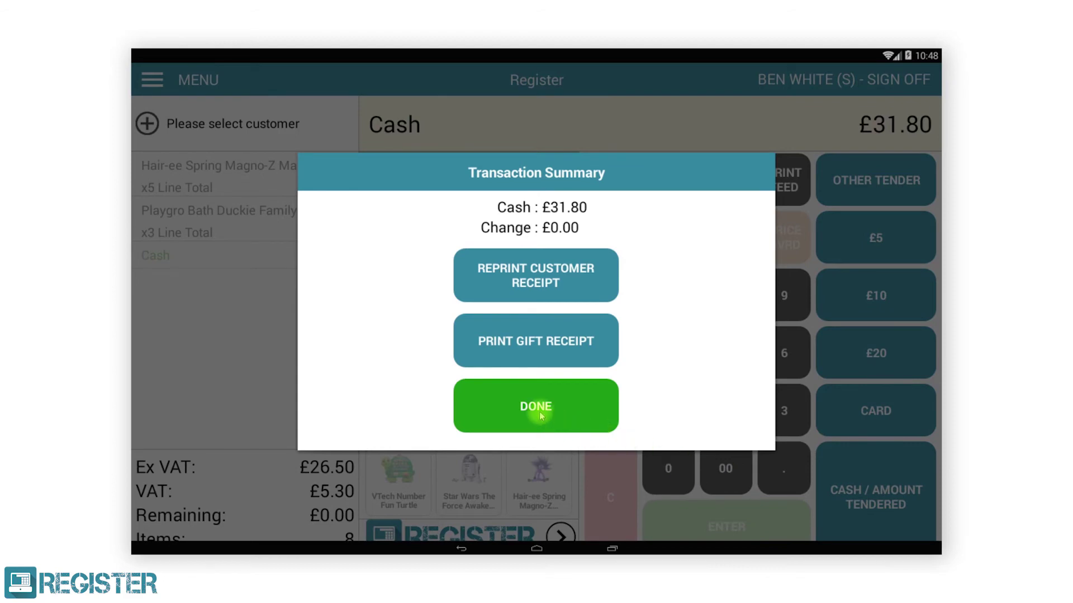
{"action": "left_click", "coordinate": [536, 407]}
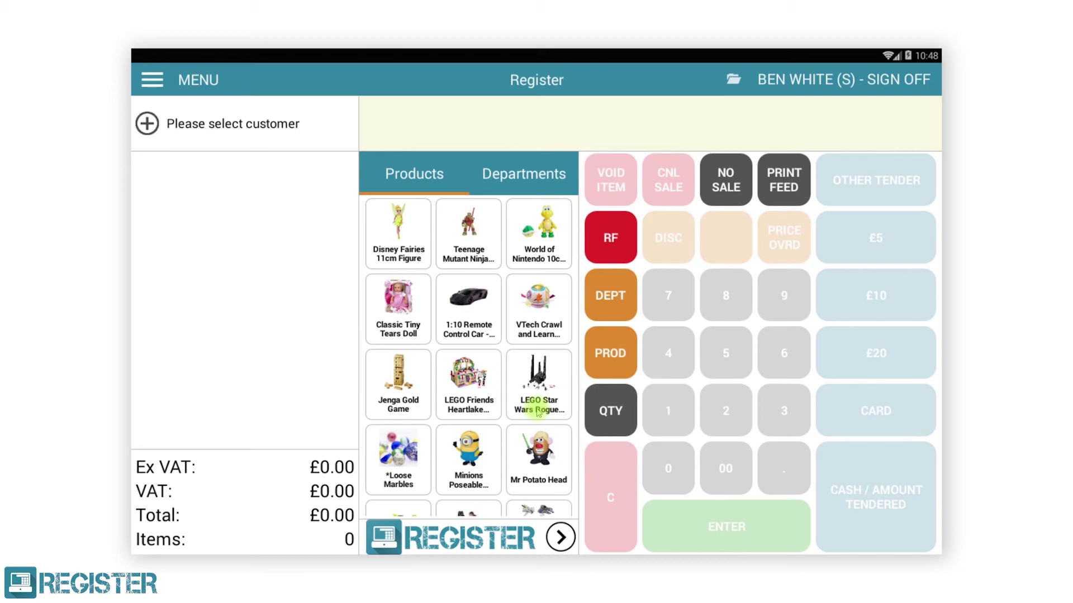
Step: Sign off the current staff member and sign in another staff member with their PIN
{"action": "left_click", "coordinate": [803, 81]}
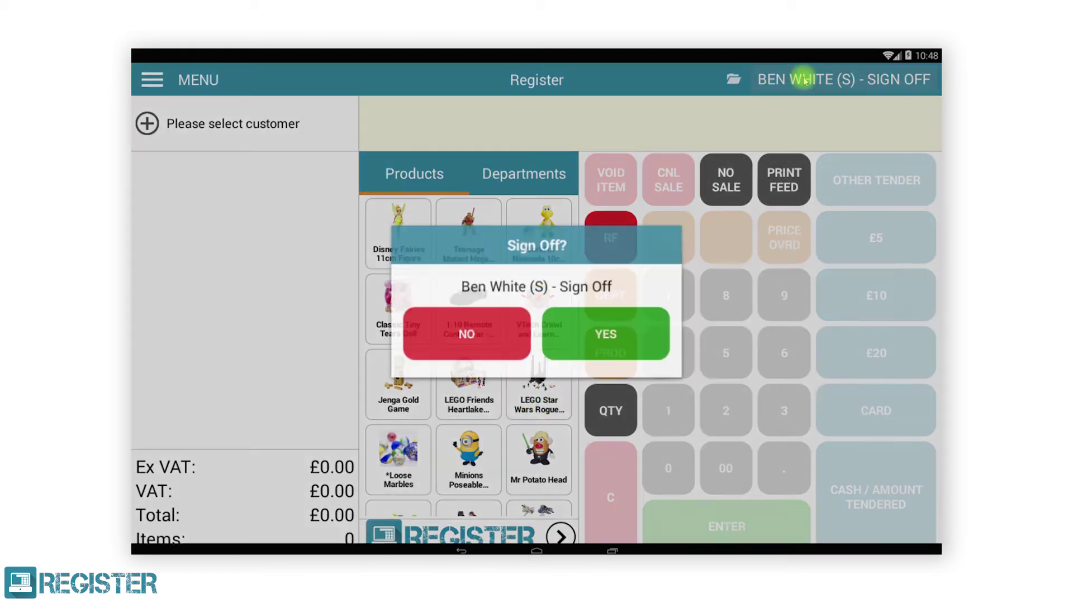
{"action": "left_click", "coordinate": [627, 324]}
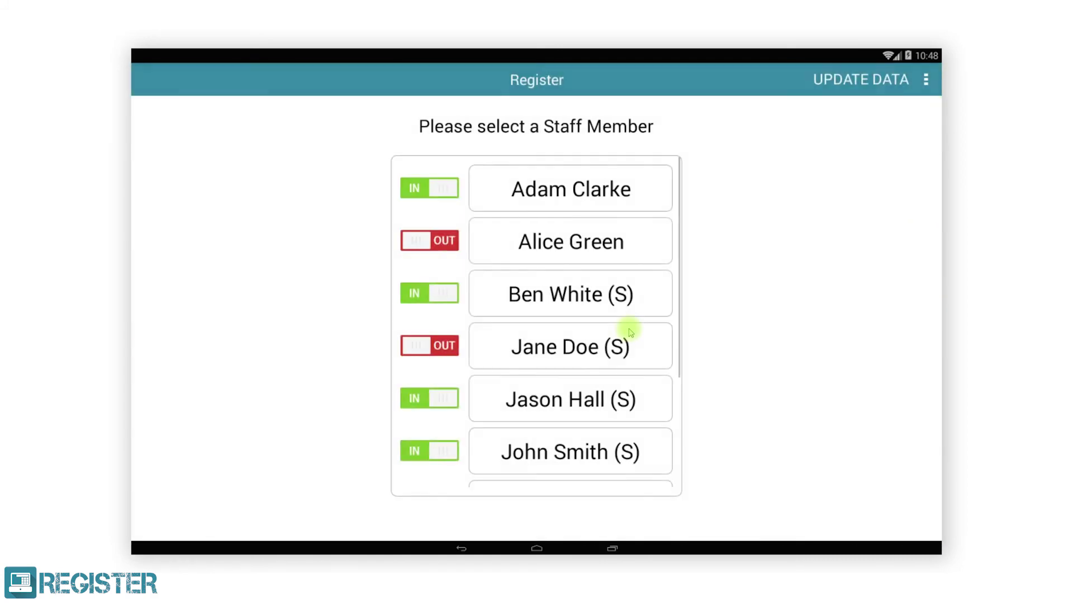
{"action": "left_click", "coordinate": [590, 192]}
{"action": "left_click", "coordinate": [479, 364]}
{"action": "left_click", "coordinate": [535, 366]}
{"action": "left_click", "coordinate": [584, 371]}
{"action": "left_click", "coordinate": [482, 320]}
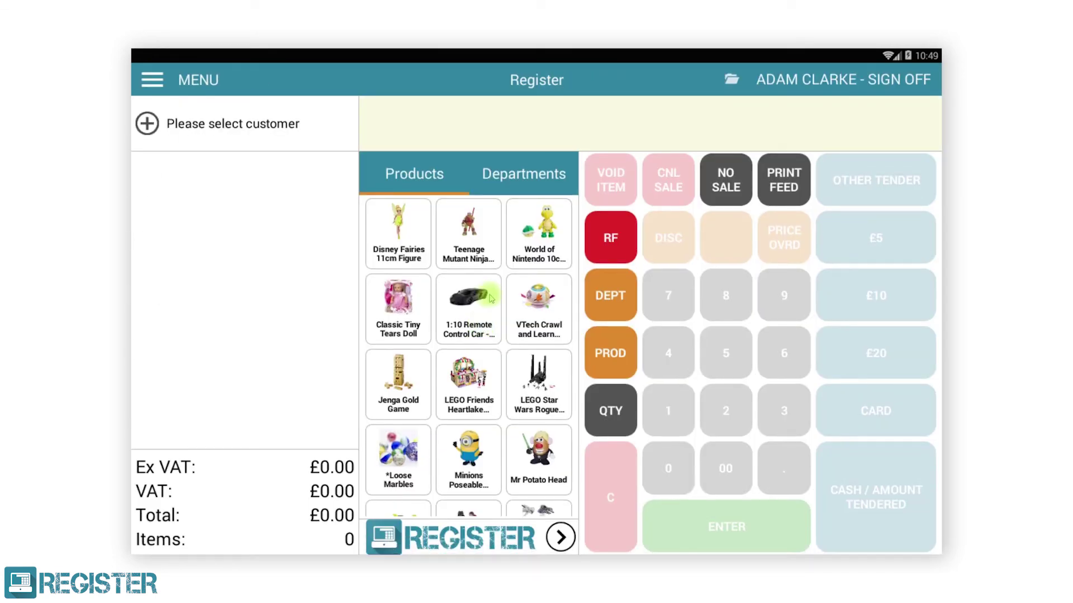
Step: Add the 1:10 Remote Control Car and override its price from £49.99 to £30.00
{"action": "left_click", "coordinate": [468, 304]}
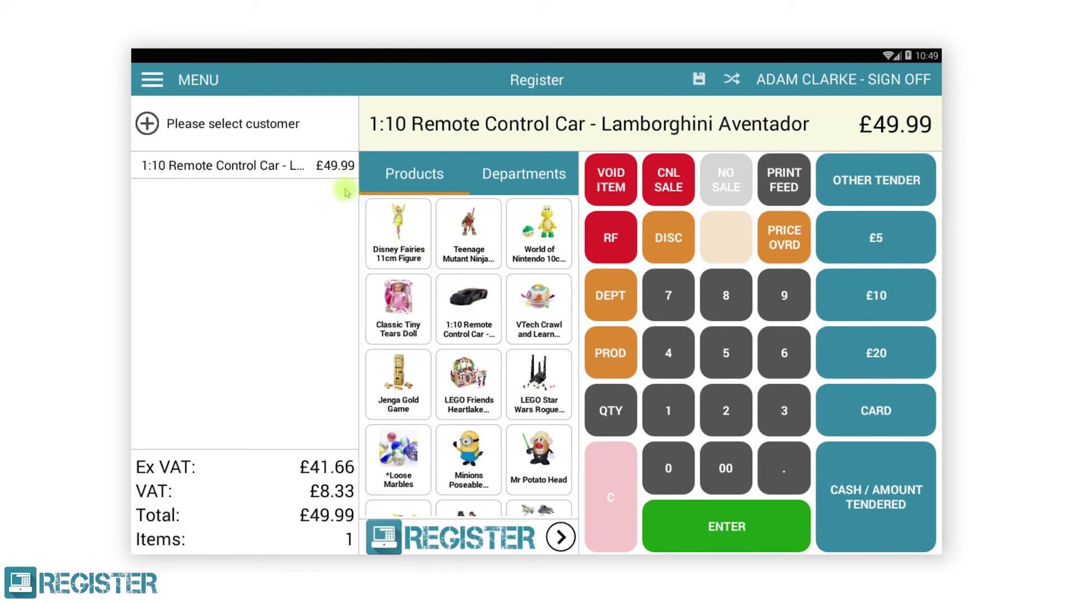
{"action": "left_click", "coordinate": [329, 165]}
{"action": "left_click", "coordinate": [782, 237]}
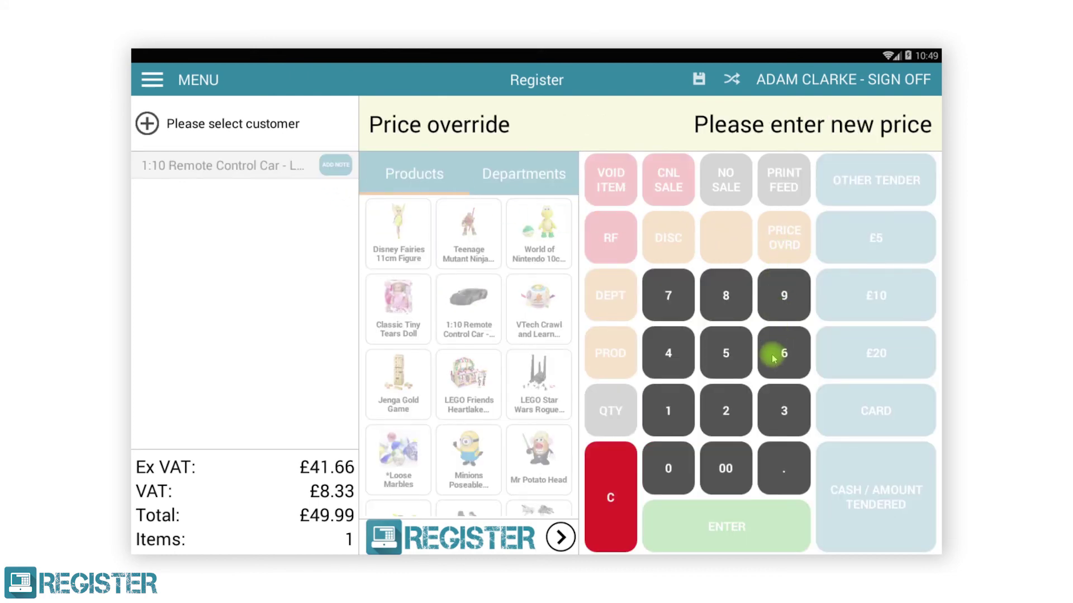
{"action": "left_click", "coordinate": [777, 411]}
{"action": "left_click", "coordinate": [672, 464]}
{"action": "left_click", "coordinate": [718, 468]}
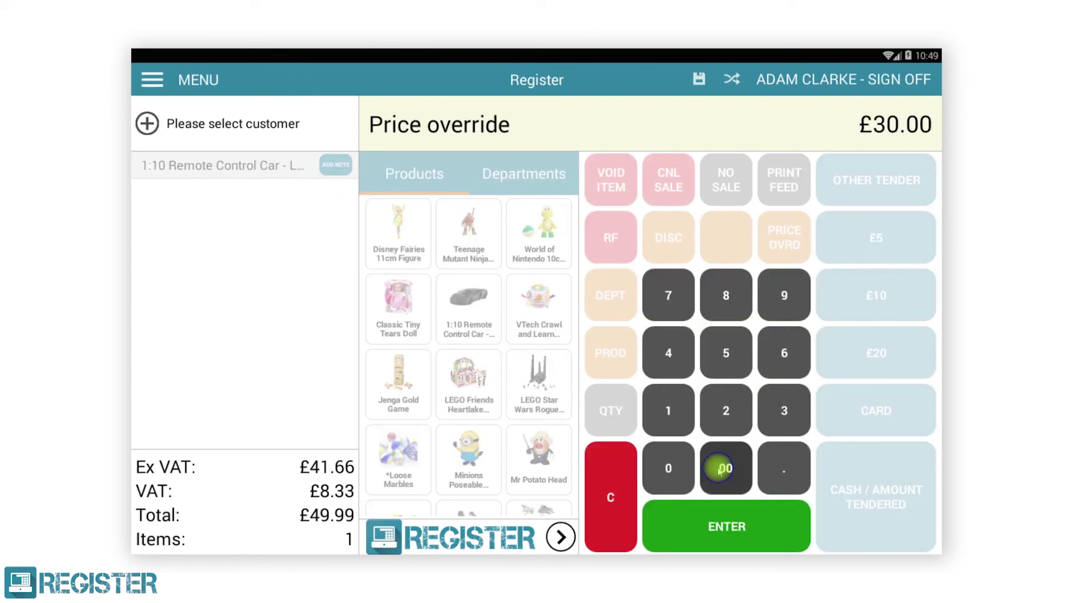
{"action": "left_click", "coordinate": [707, 511]}
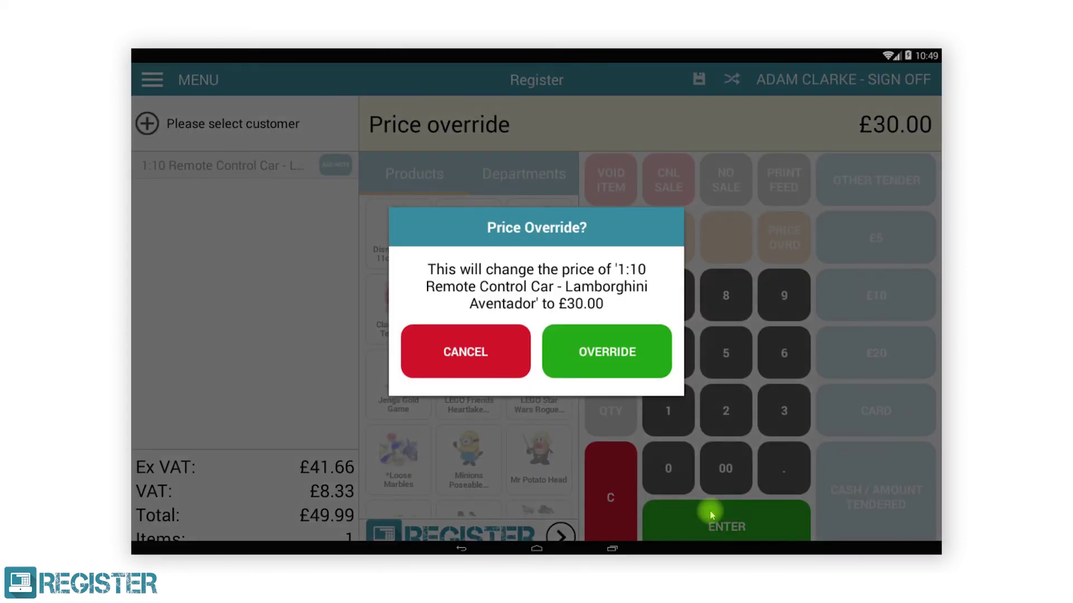
{"action": "left_click", "coordinate": [630, 359]}
Step: Have a supervisor approve the £30.00 override by entering their PIN
{"action": "left_click", "coordinate": [531, 205]}
{"action": "left_click", "coordinate": [477, 362]}
{"action": "left_click", "coordinate": [533, 362]}
{"action": "left_click", "coordinate": [588, 362]}
{"action": "left_click", "coordinate": [486, 297]}
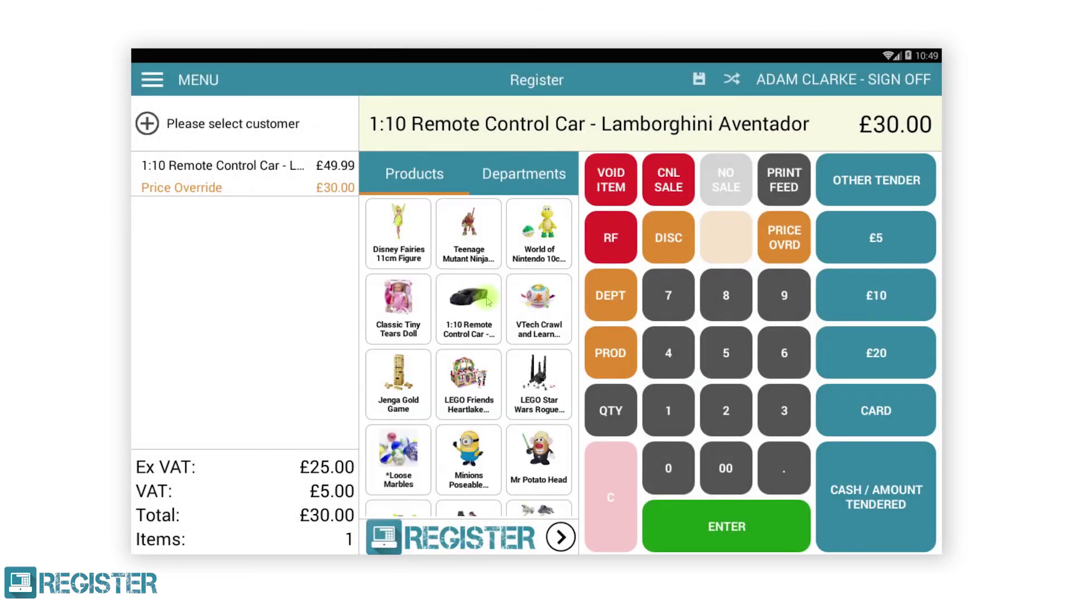